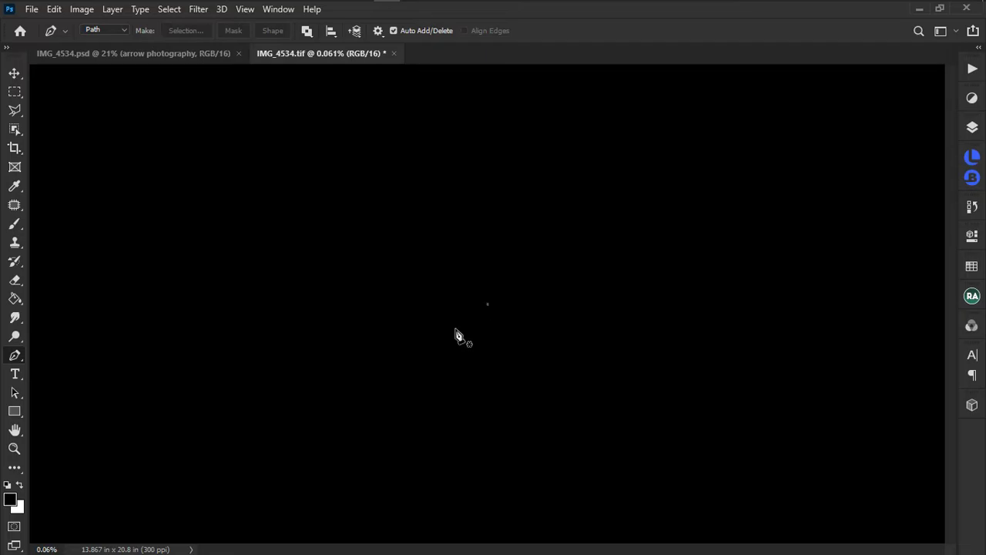
scroll(498, 288, "up", 4)
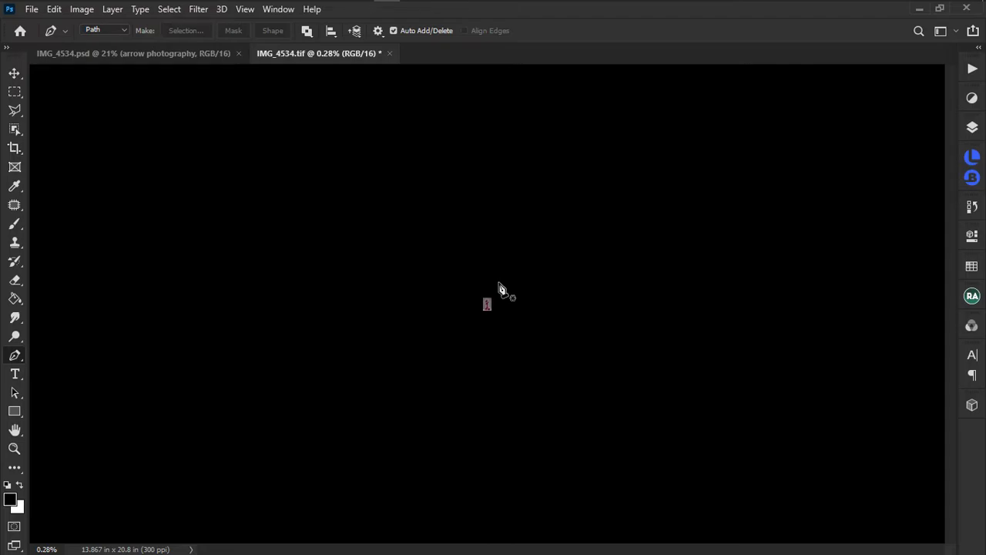
scroll(500, 289, "up", 9)
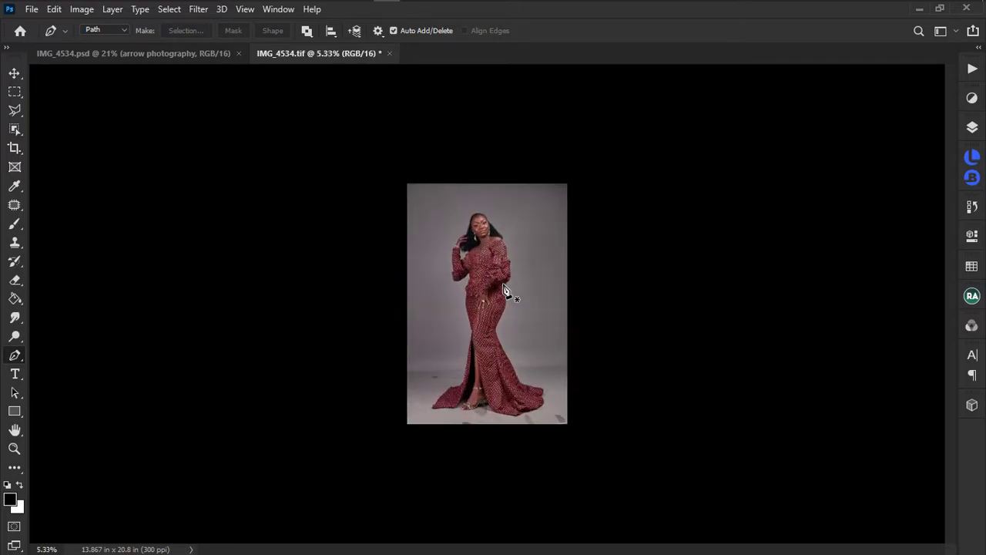
scroll(505, 292, "down", 1)
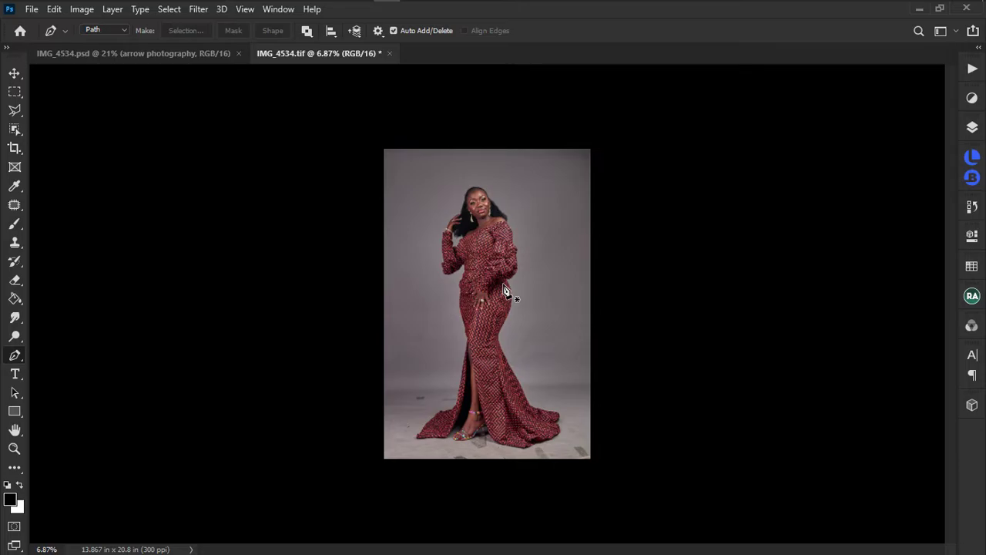
scroll(505, 291, "down", 1)
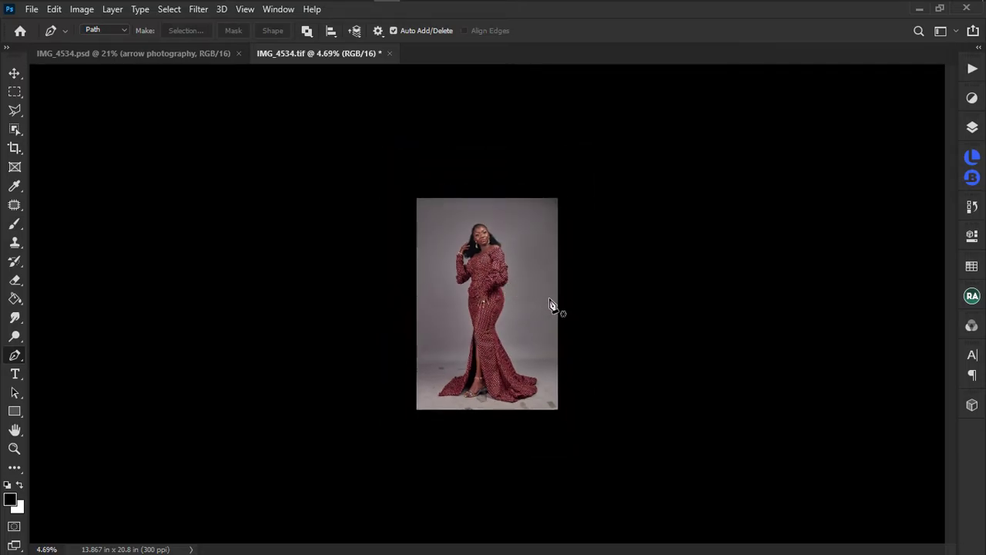
scroll(550, 303, "down", 1)
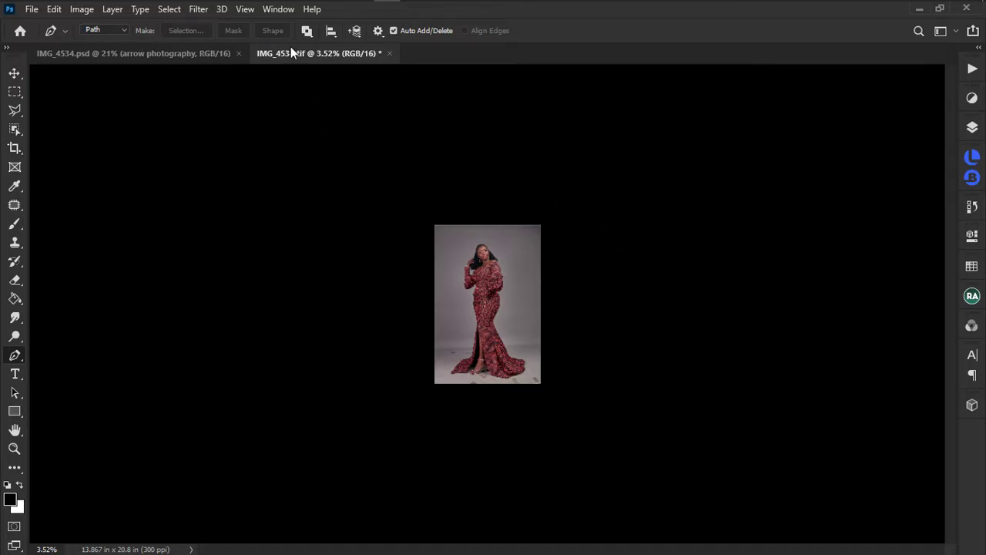
Switch the workspace to Essentials (Default).
left_click(279, 9)
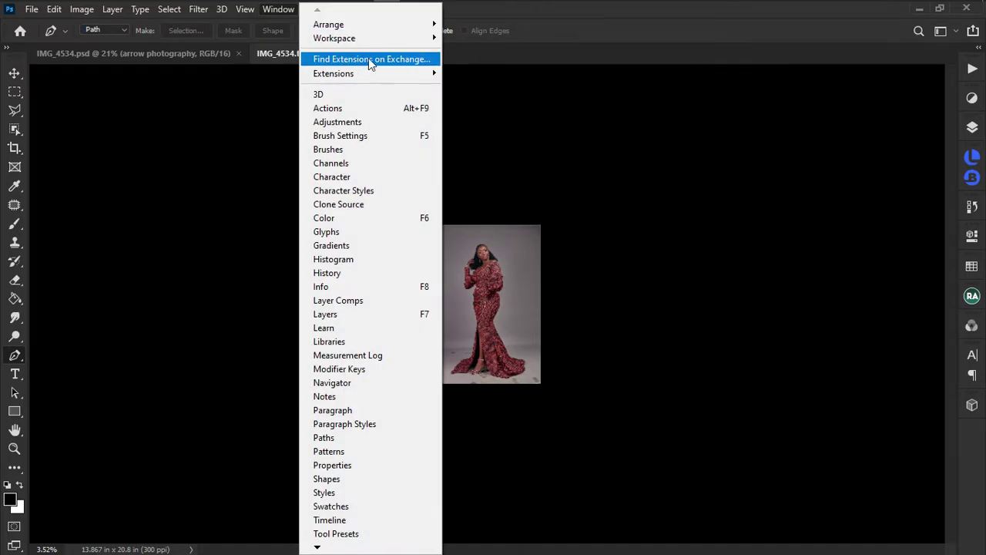
mouse_move(398, 38)
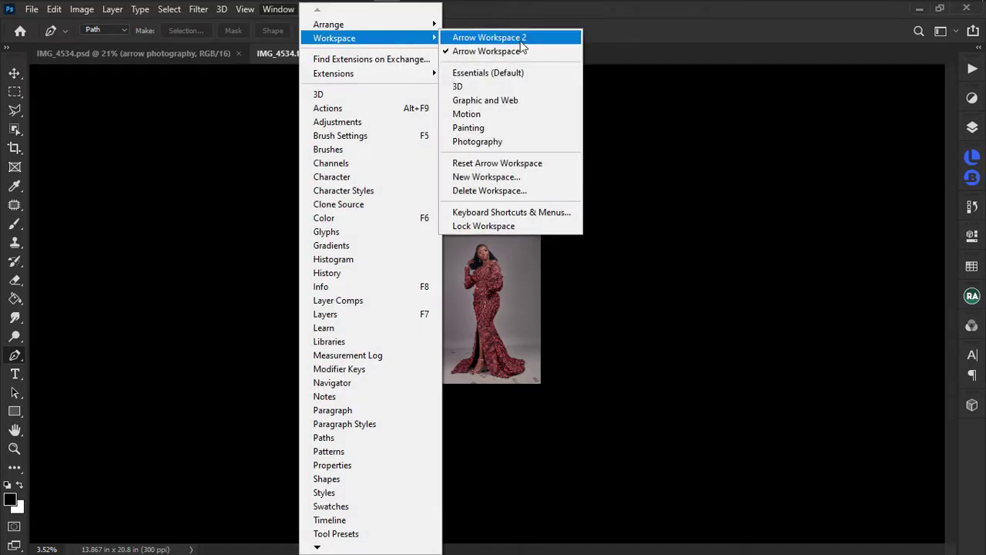
left_click(487, 74)
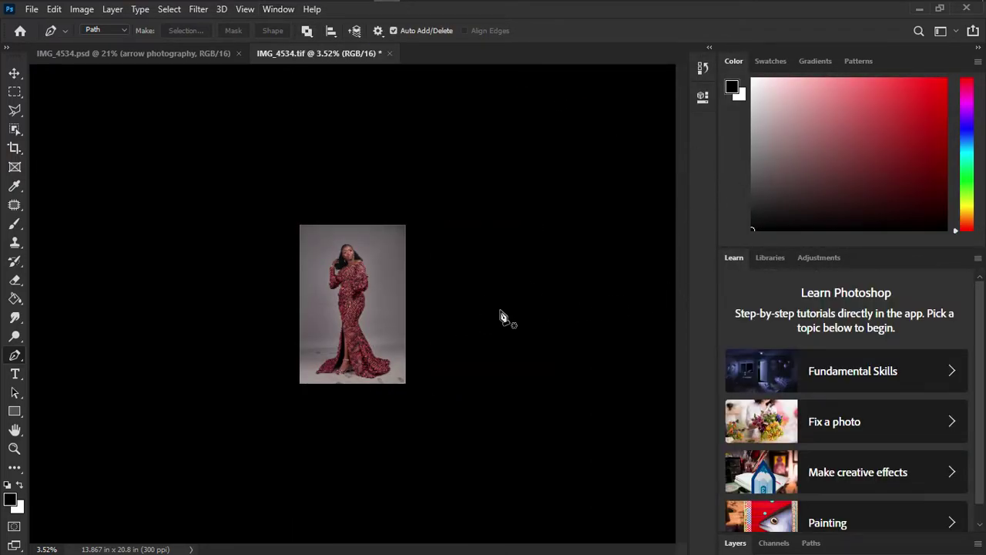
key("ctrl+minus")
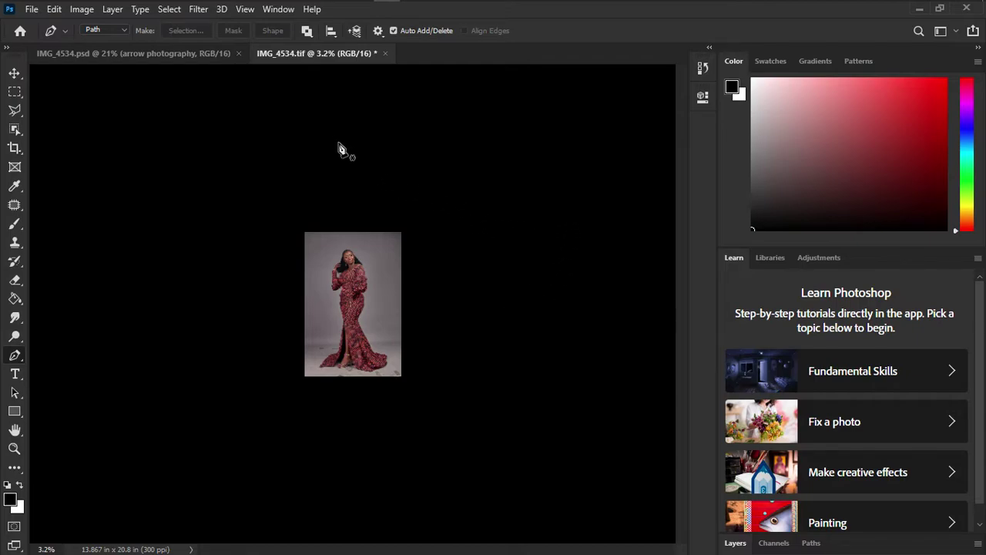
Switch the workspace back to Arrow Workspace.
left_click(282, 12)
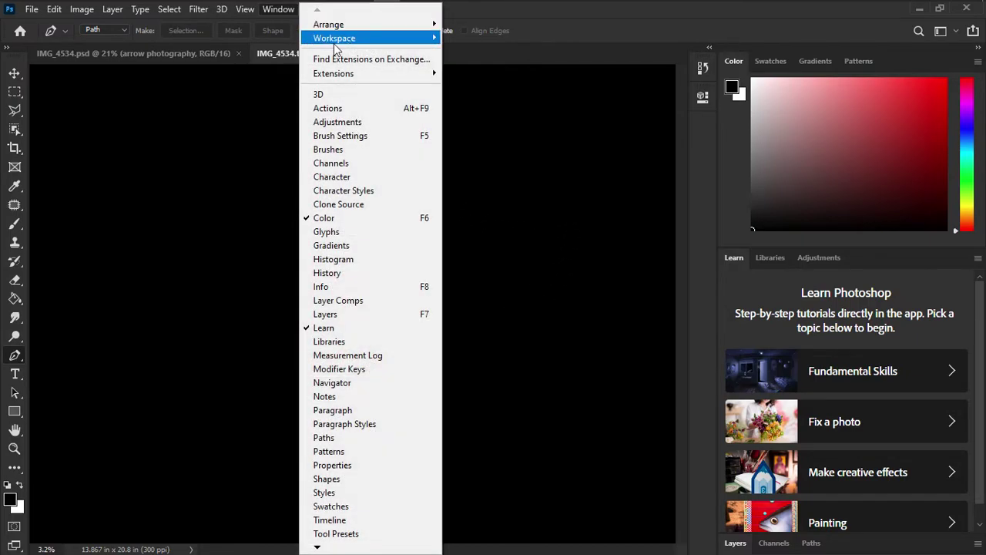
mouse_move(389, 44)
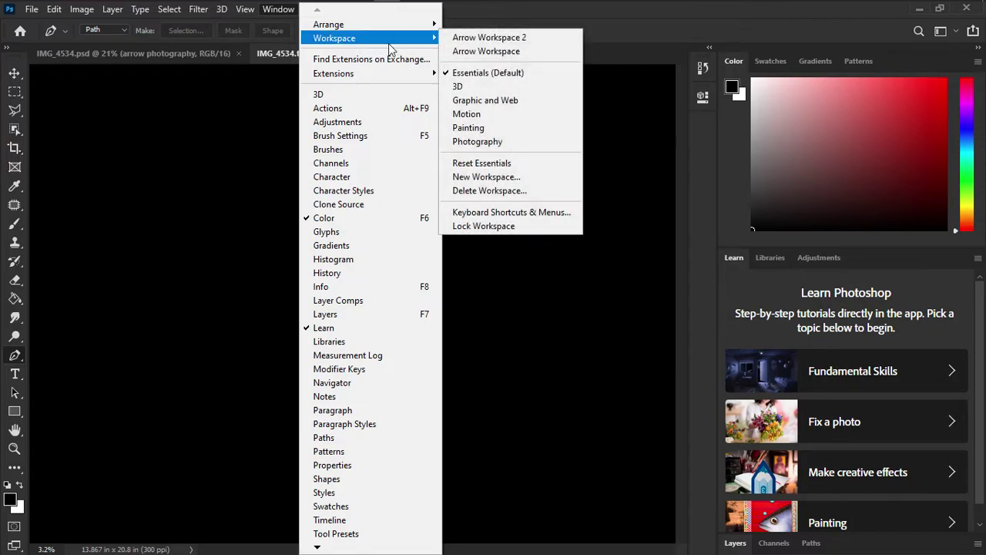
left_click(503, 51)
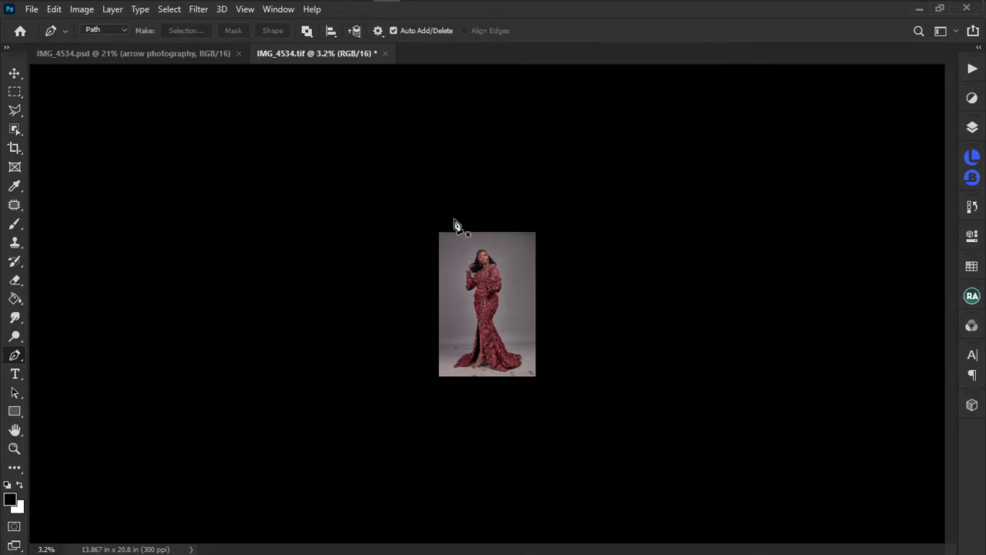
scroll(495, 258, "up", 10)
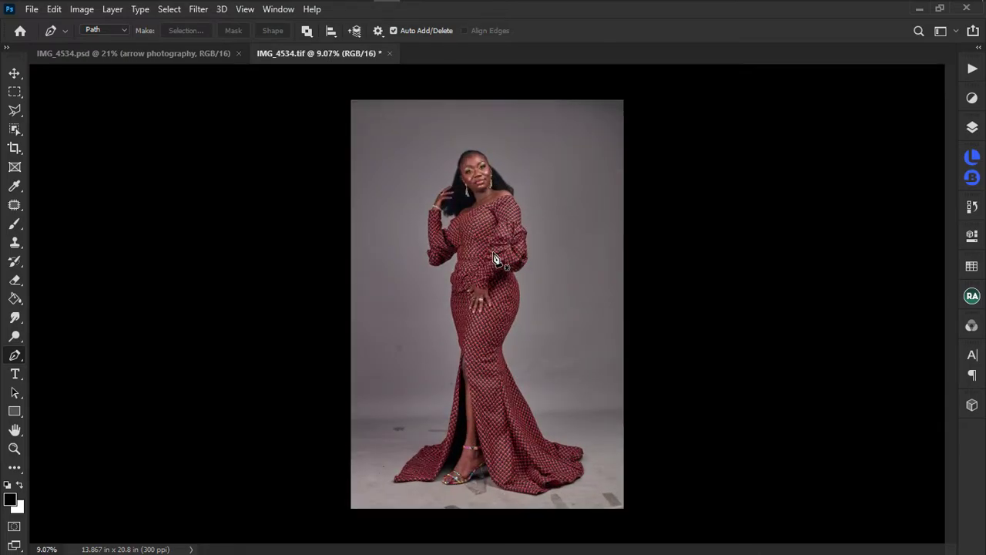
scroll(496, 258, "down", 4)
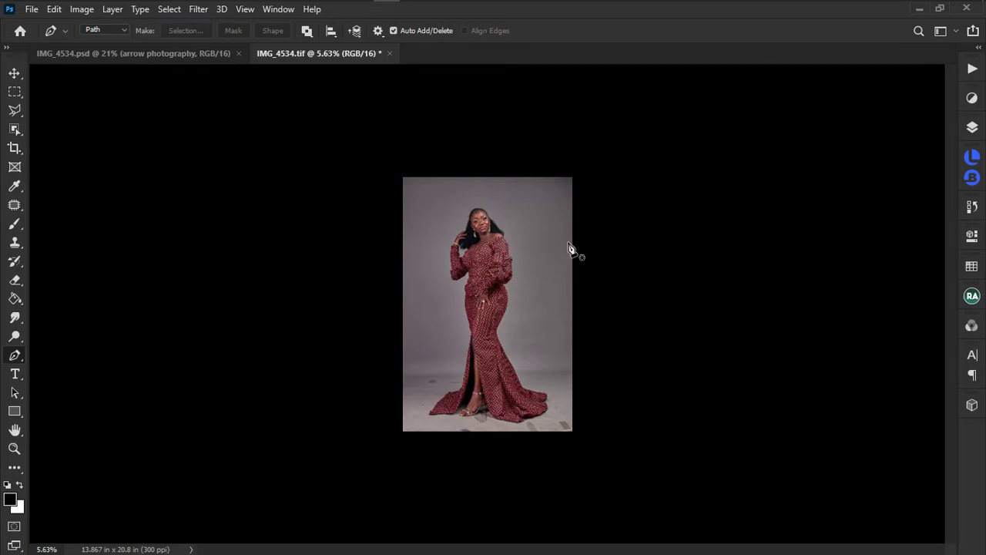
scroll(570, 248, "up", 3)
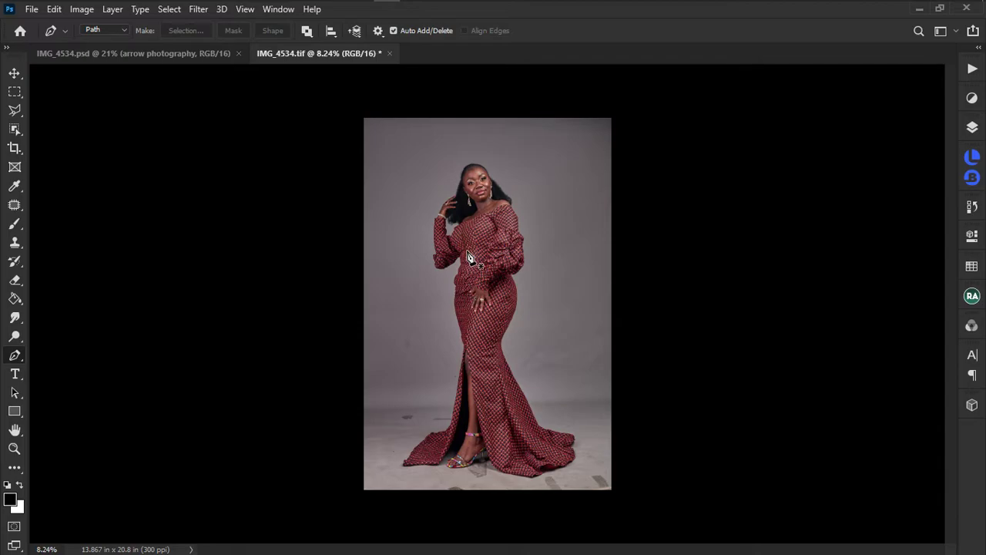
scroll(467, 257, "down", 3)
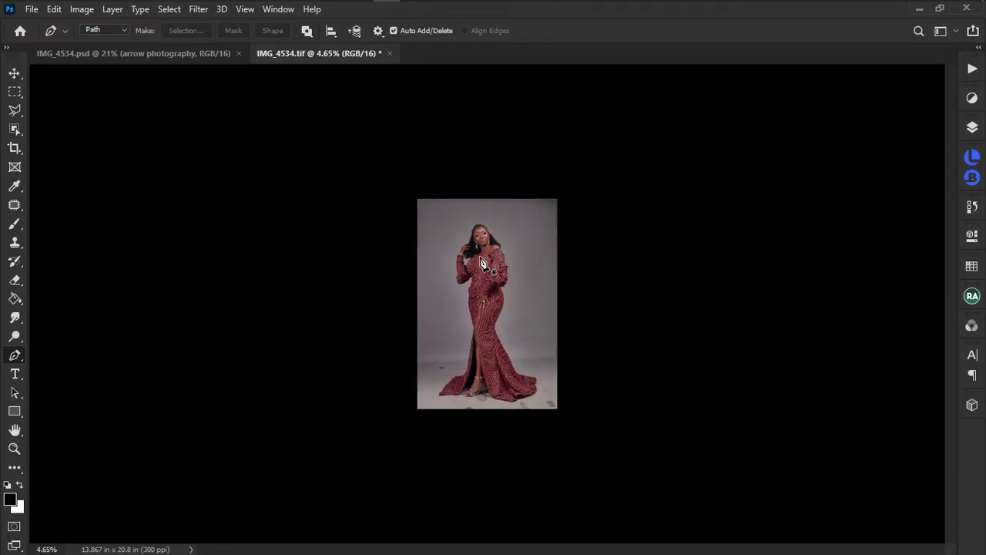
scroll(486, 267, "up", 3)
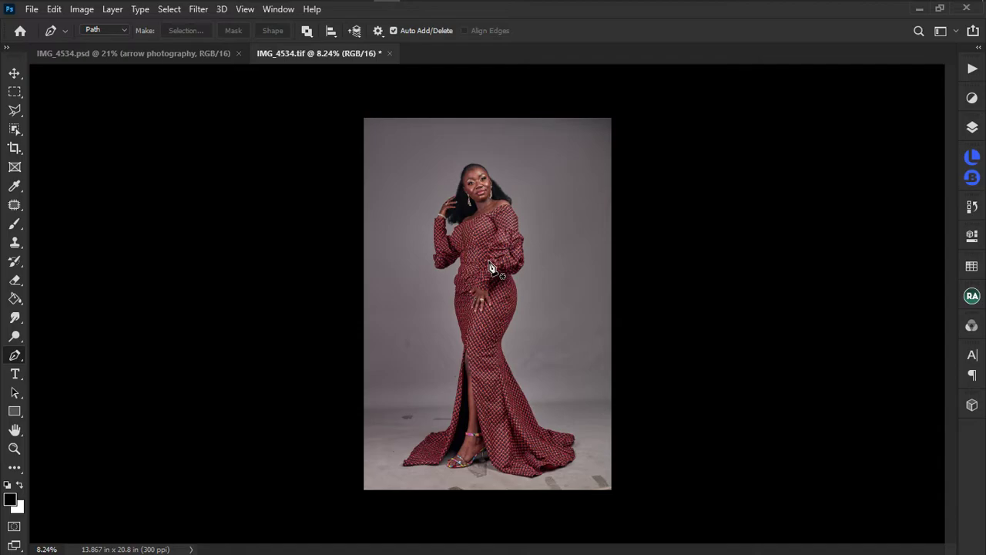
scroll(491, 266, "down", 3)
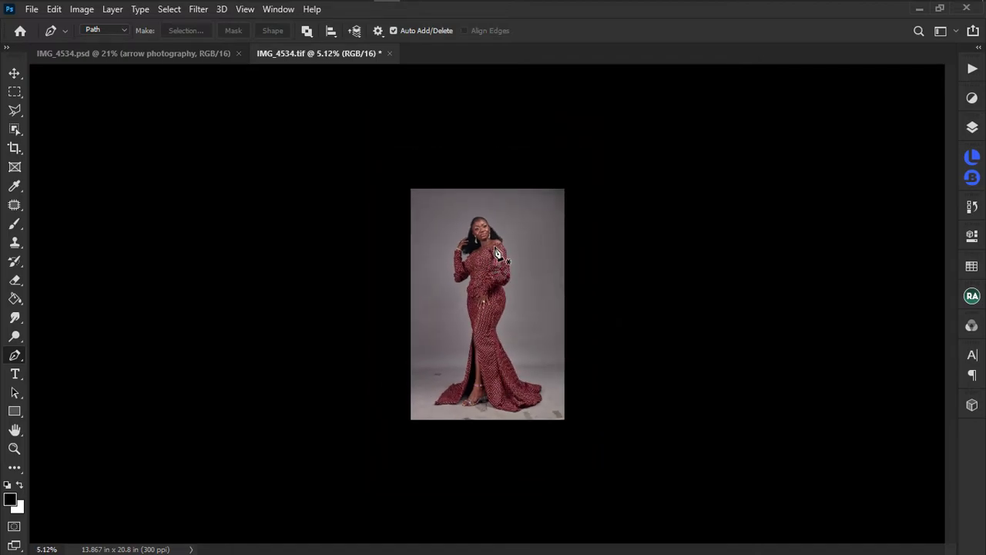
Bring up the IMG_4534.psd document and hide every layer except Background.
left_click(185, 52)
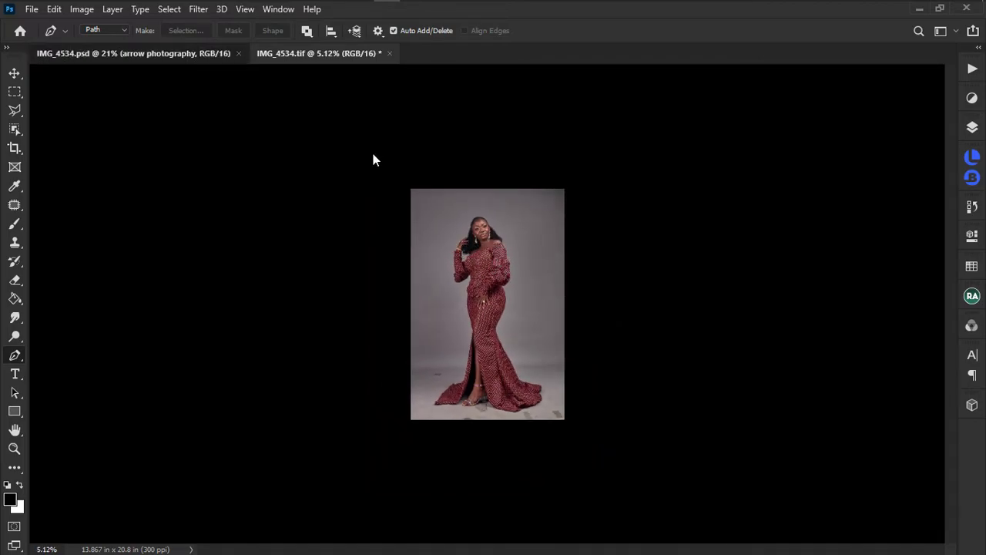
scroll(976, 243, "down", 1)
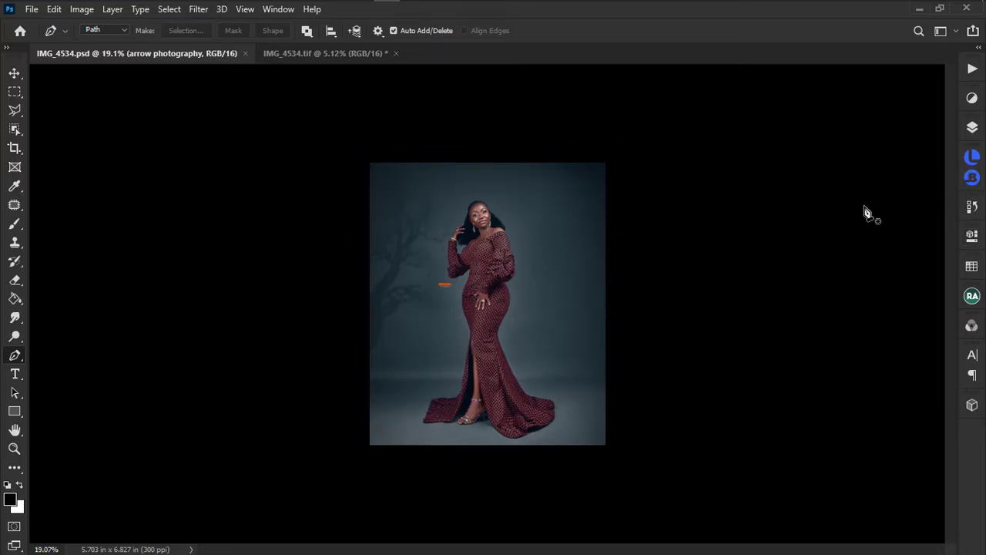
left_click(972, 127)
scroll(831, 295, "down", 3)
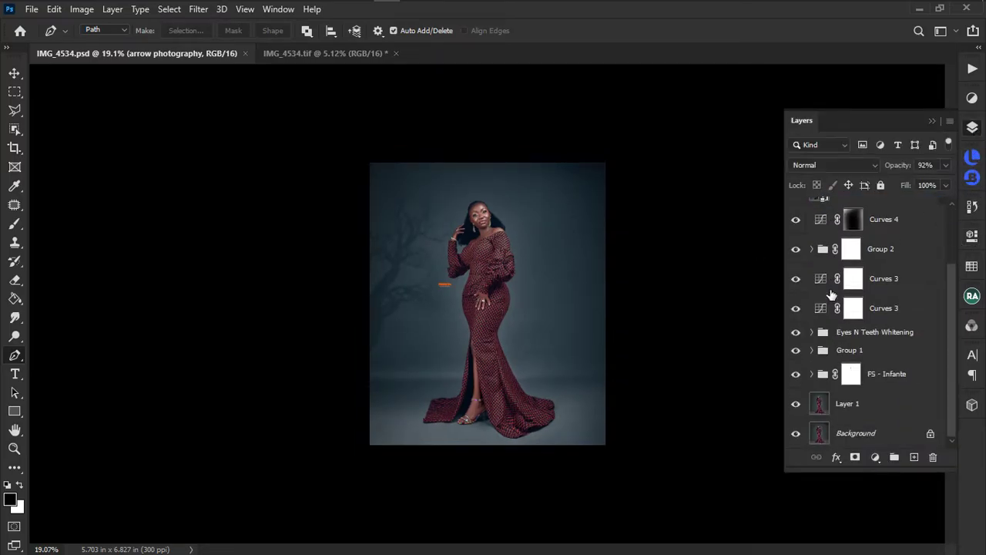
left_click(796, 434, "alt")
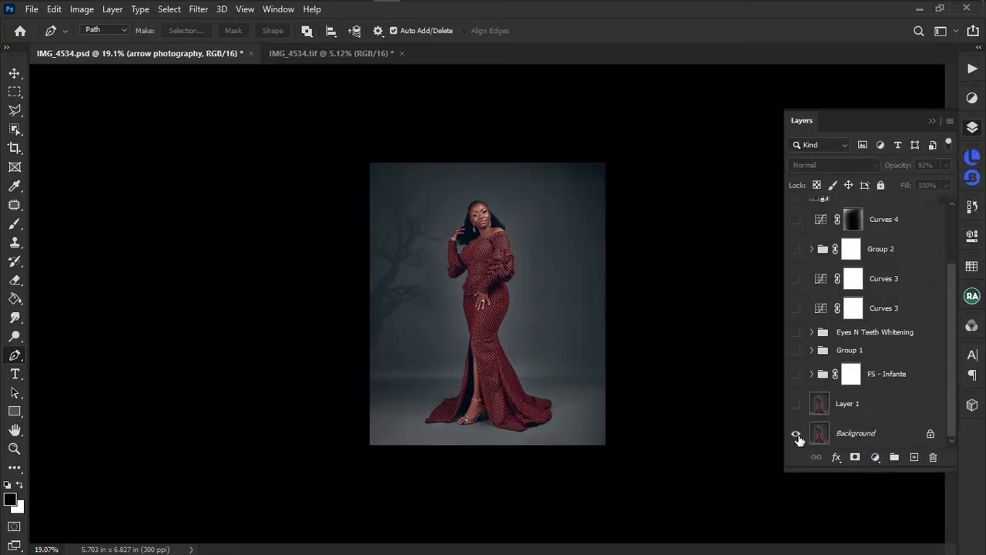
scroll(520, 241, "up", 1)
scroll(522, 245, "up", 2)
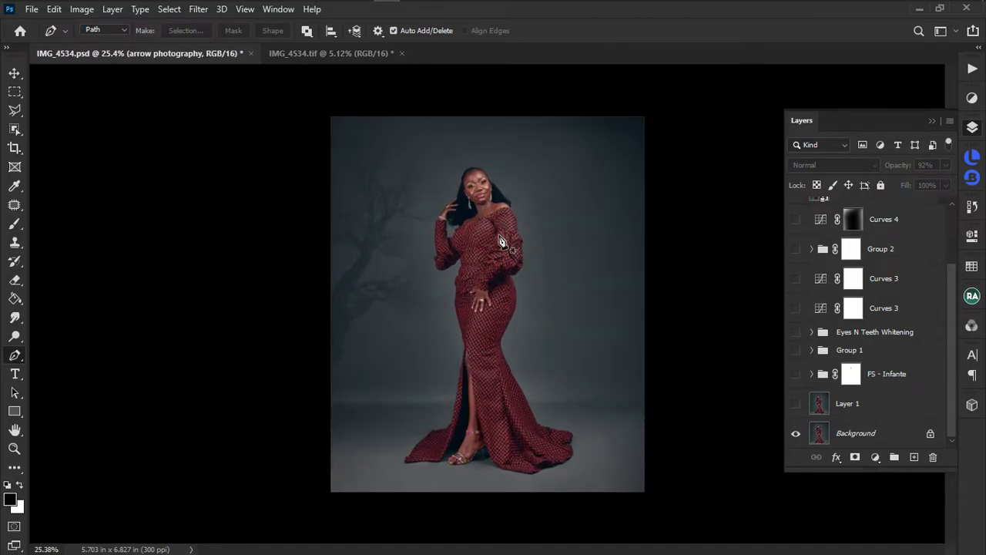
Compare the unedited portrait in IMG_4534.tif with the Background layer of IMG_4534.psd.
left_click(348, 59)
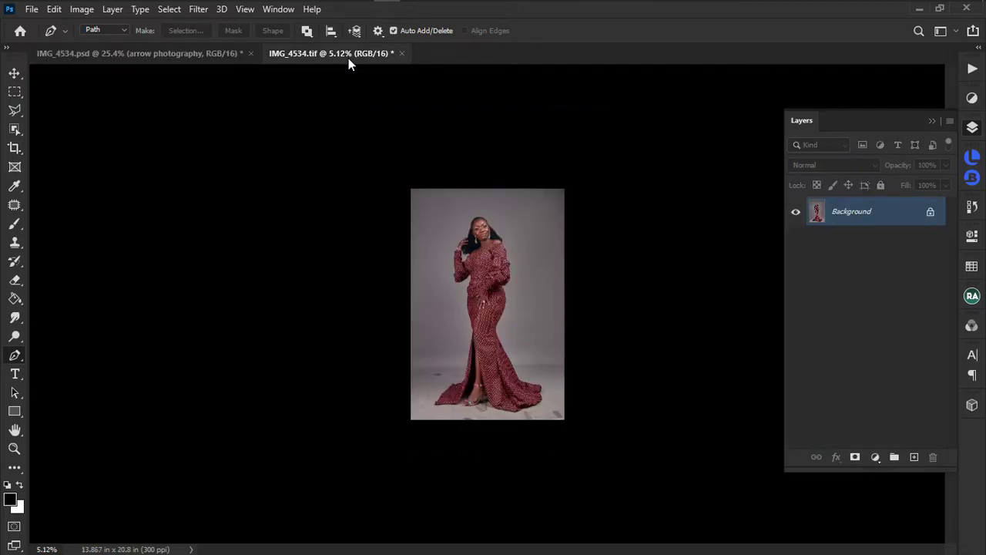
scroll(518, 259, "up", 5)
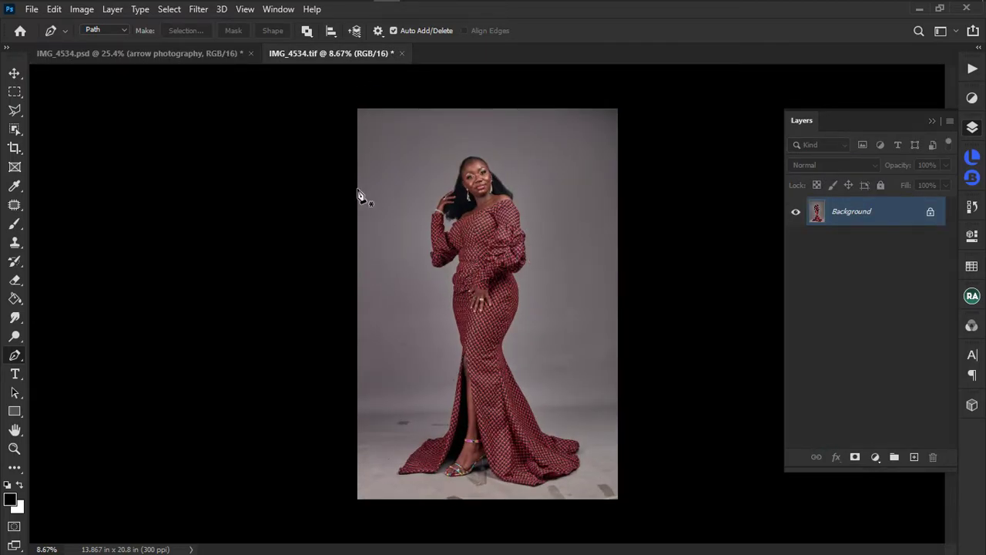
left_click(185, 53)
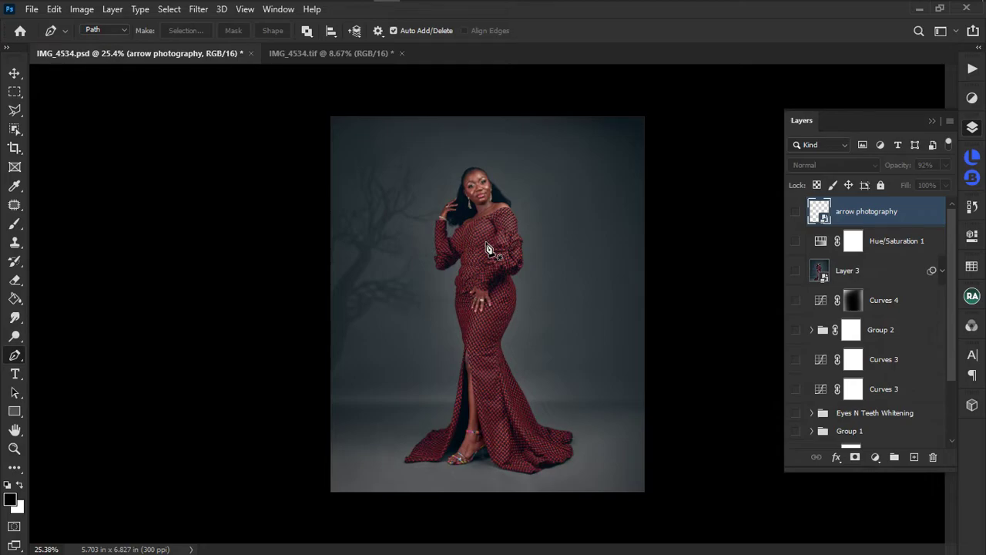
Extend the IMG_4534.tif canvas with a 4 : 5 (8 : 10) crop of about 18.3 × 22.9 in, leaving a margin around the whole photo.
left_click(330, 56)
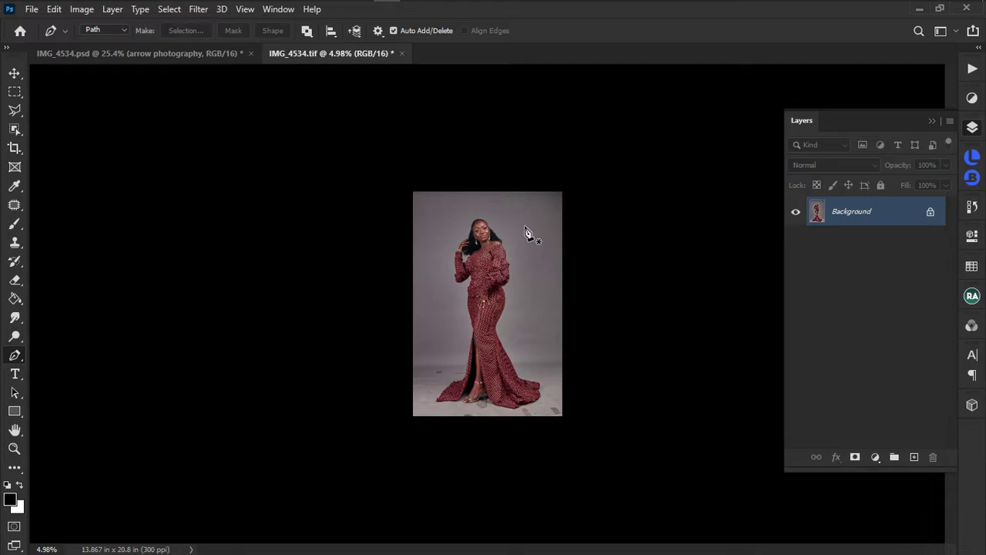
scroll(516, 238, "up", 2)
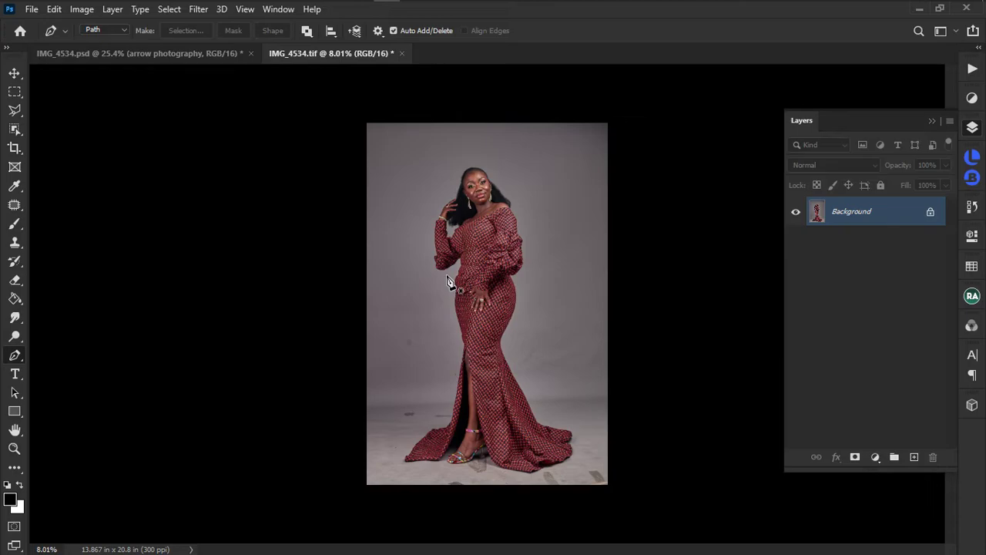
key("c")
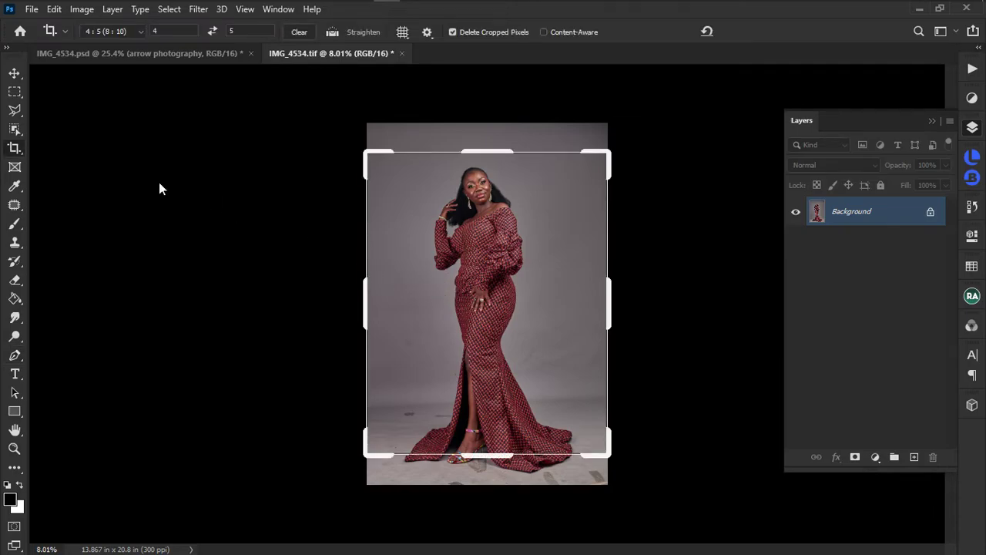
left_click(110, 31)
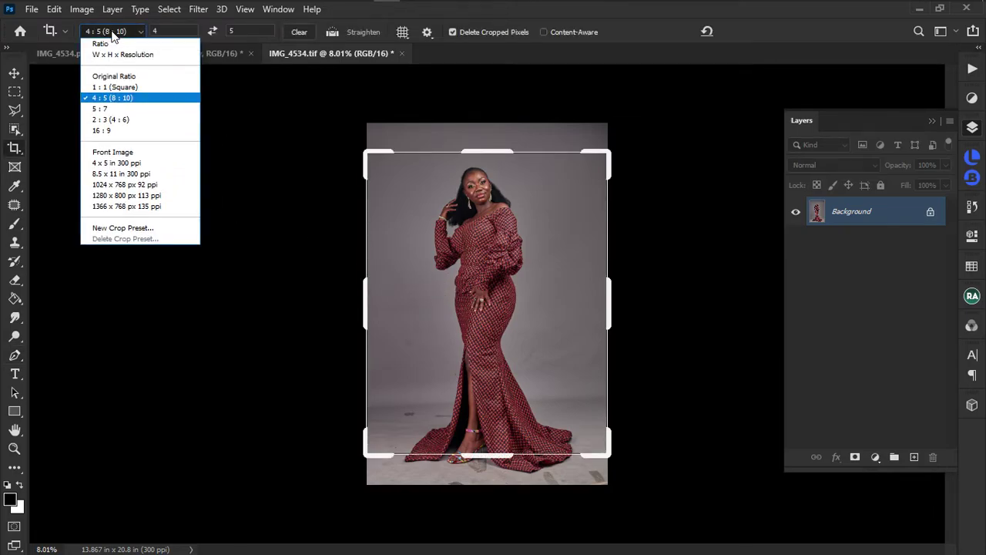
left_click(115, 100)
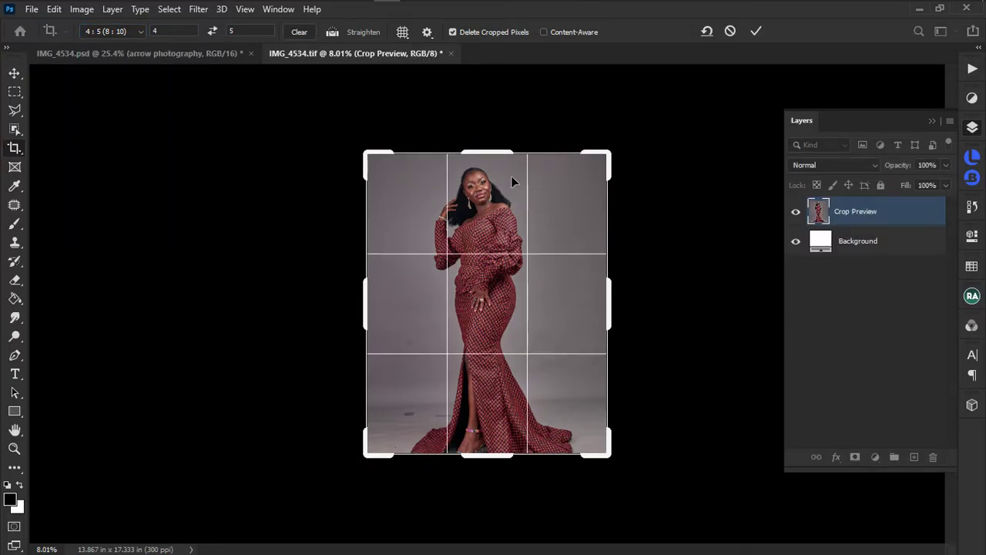
left_click_drag(498, 149, 502, 101)
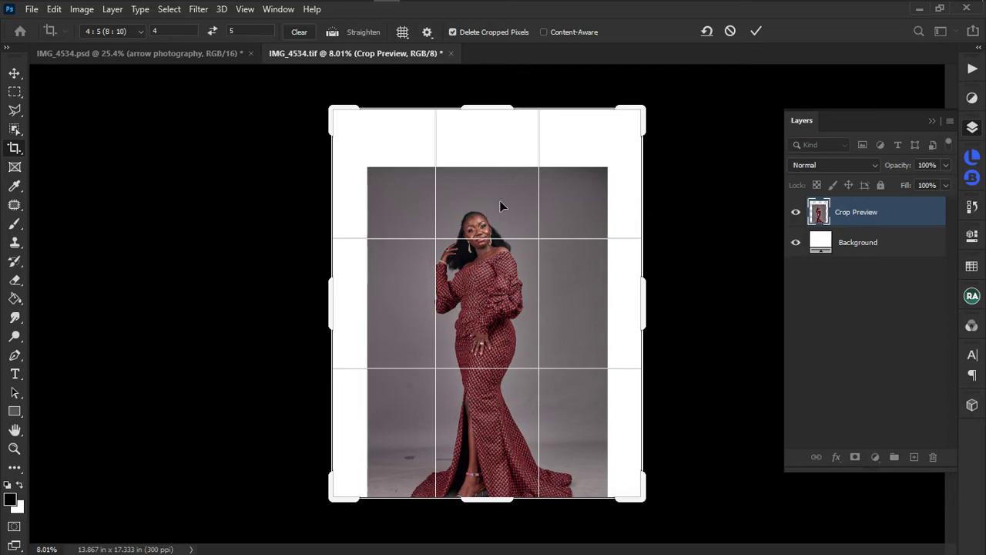
left_click_drag(499, 200, 498, 168)
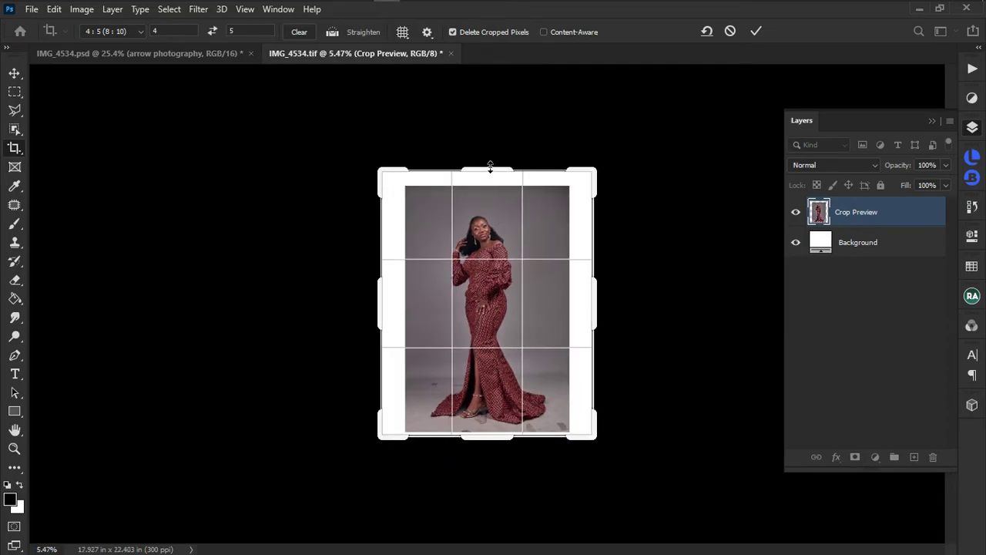
left_click_drag(490, 165, 490, 163)
left_click_drag(492, 204, 493, 232)
left_click_drag(500, 303, 505, 294)
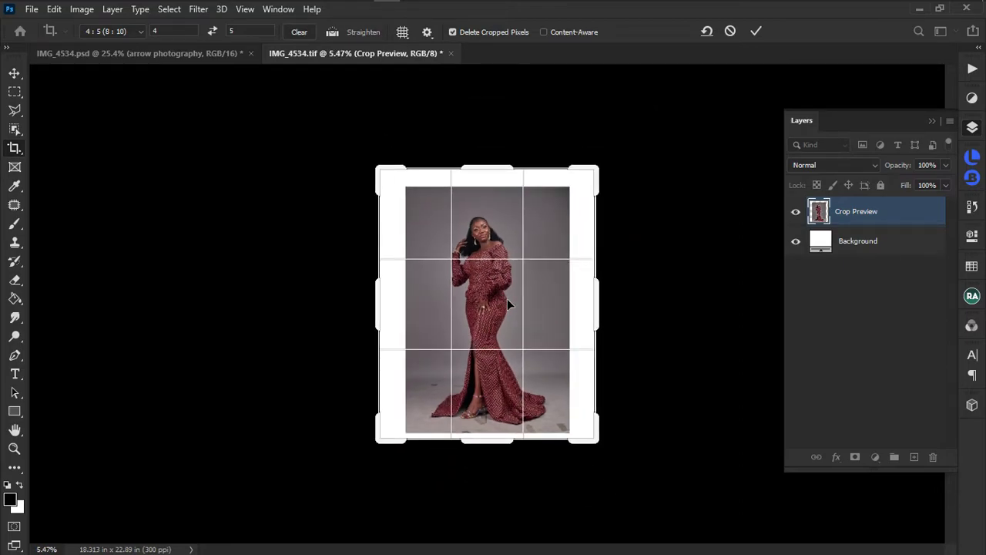
key("Return")
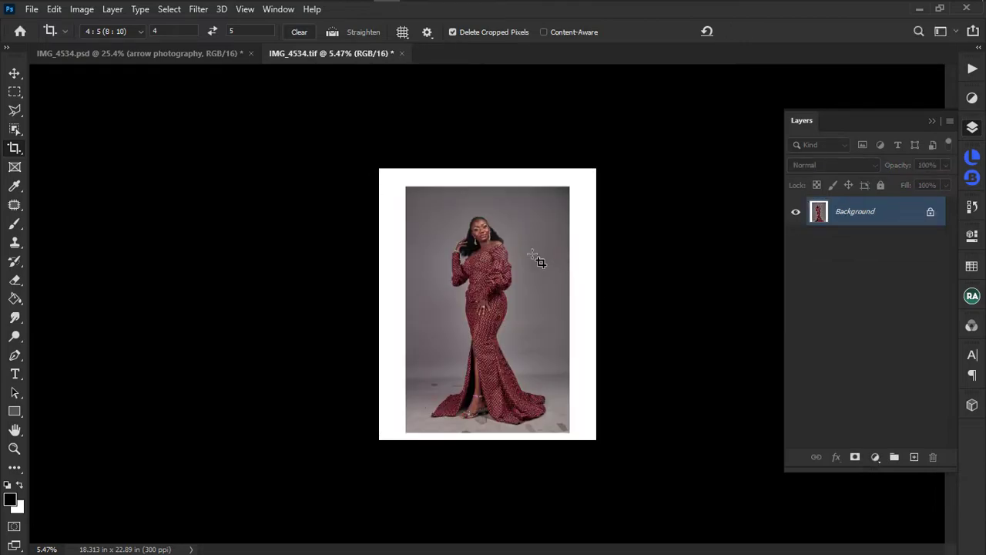
Select the white margins on all four sides of the photo with the Rectangular Marquee, overlapping the photo's edges slightly.
scroll(529, 254, "up", 5)
scroll(568, 249, "up", 3)
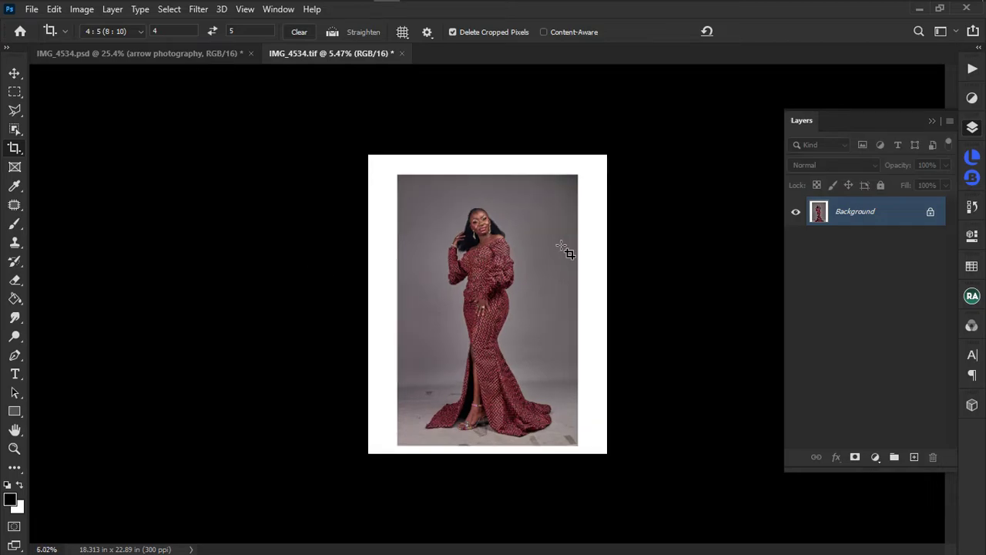
scroll(563, 238, "down", 3)
key("m")
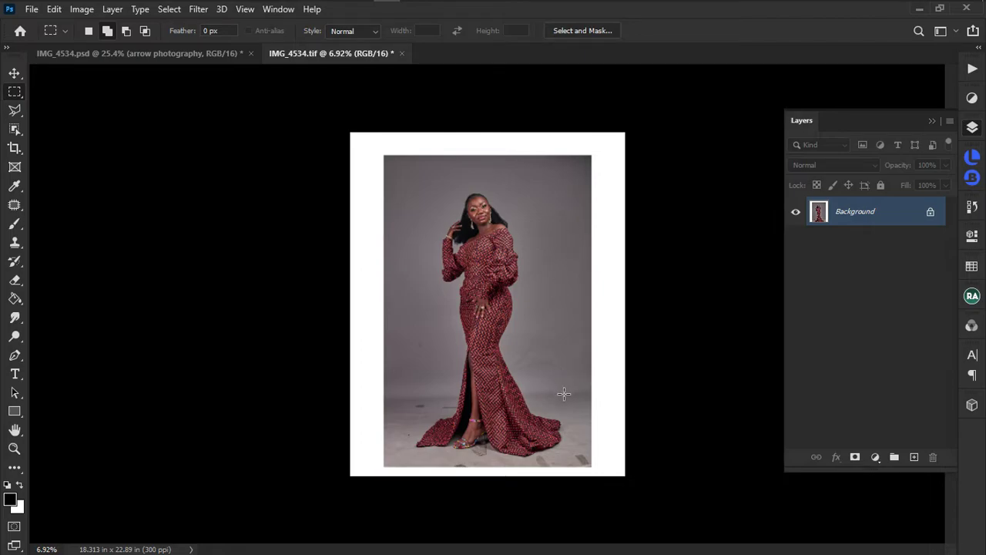
scroll(564, 393, "down", 2)
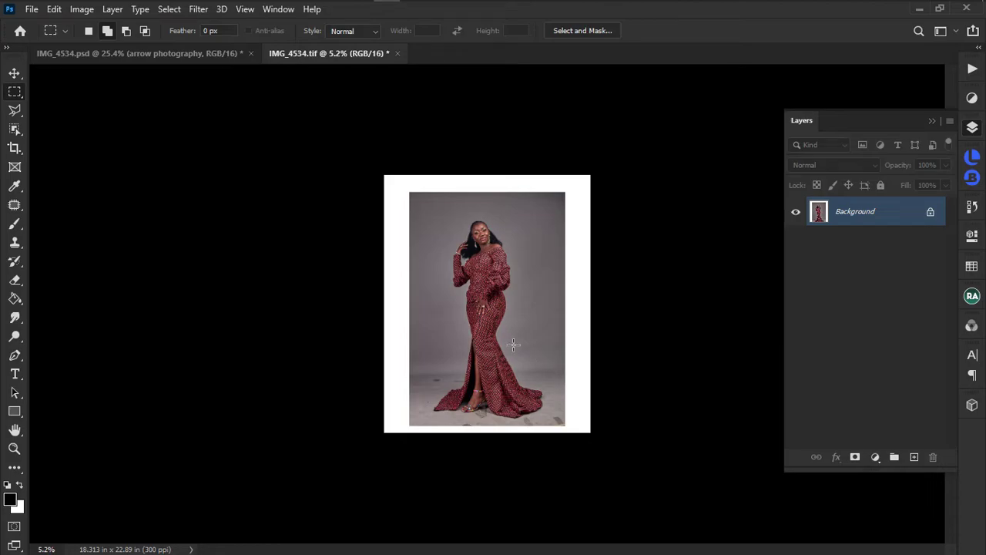
left_click_drag(565, 161, 647, 454)
left_click_drag(365, 159, 409, 449)
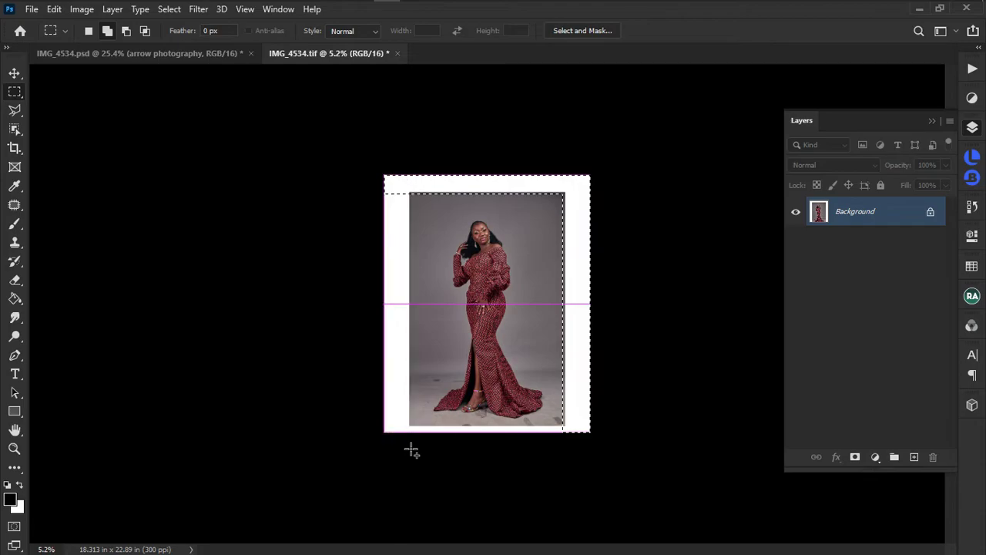
scroll(524, 445, "up", 2)
left_click_drag(640, 497, 316, 474)
scroll(609, 181, "up", 5)
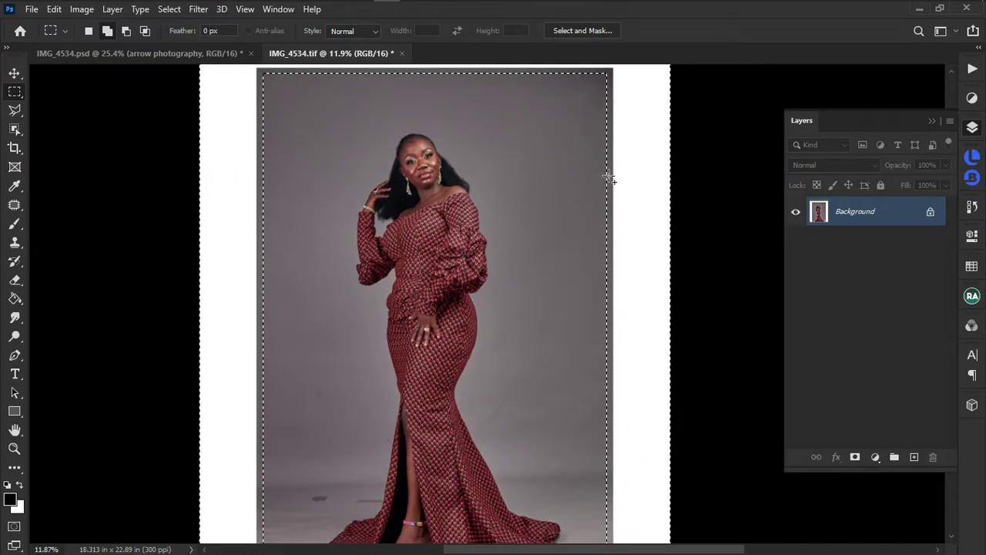
scroll(630, 193, "down", 5)
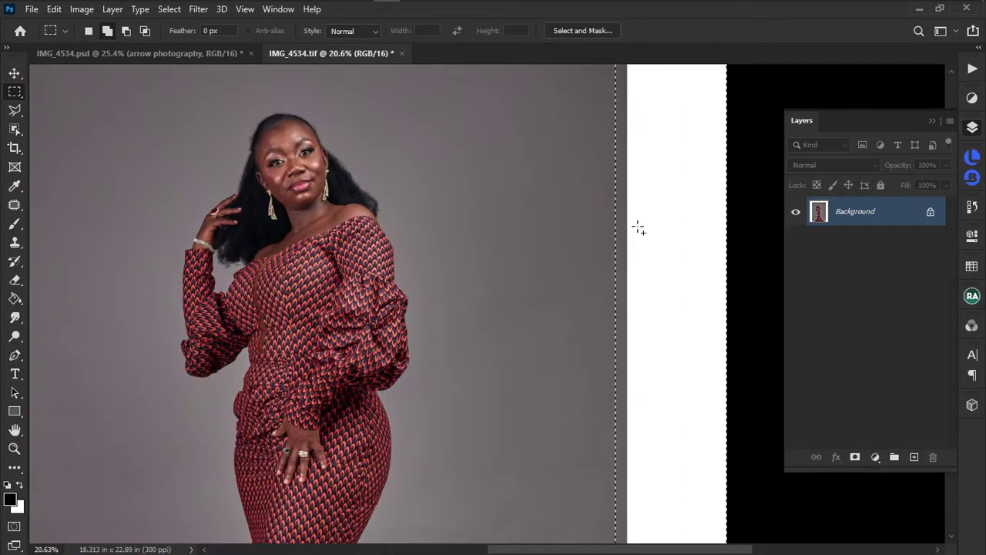
scroll(569, 272, "down", 1)
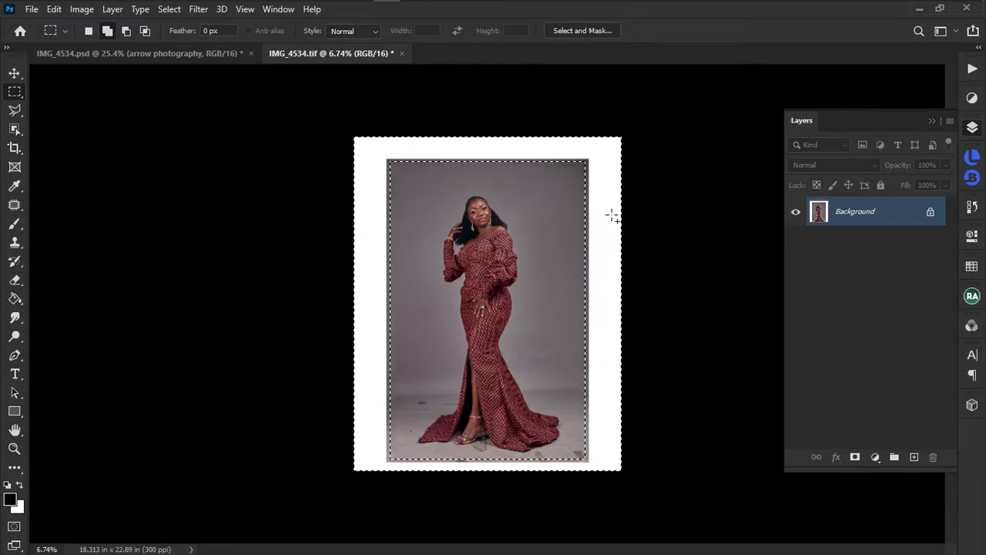
scroll(617, 222, "down", 1)
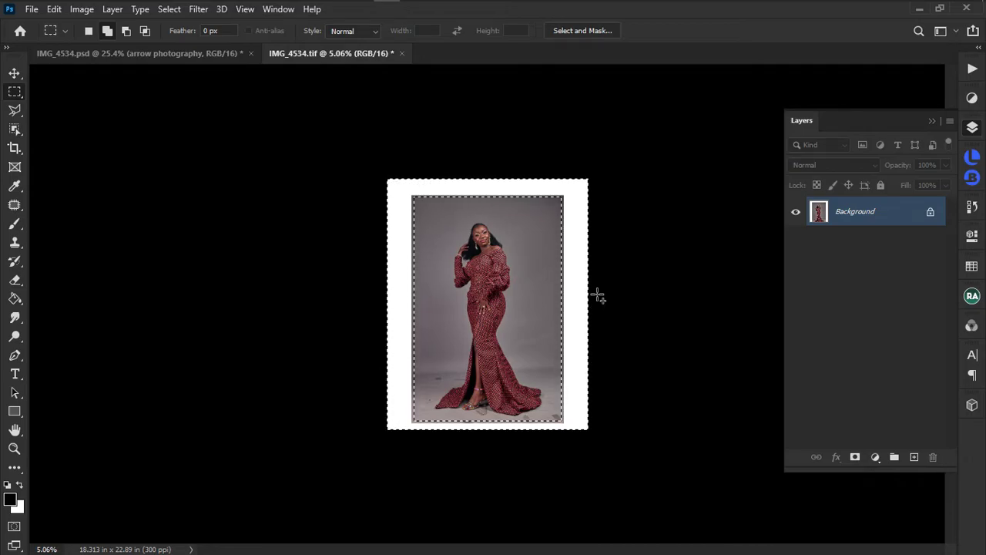
key("BackSpace")
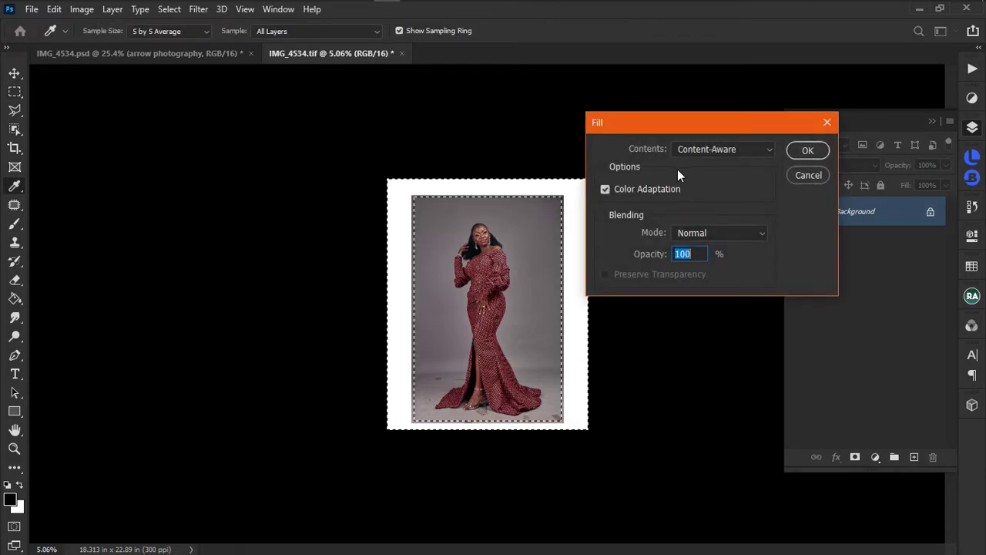
left_click(801, 176)
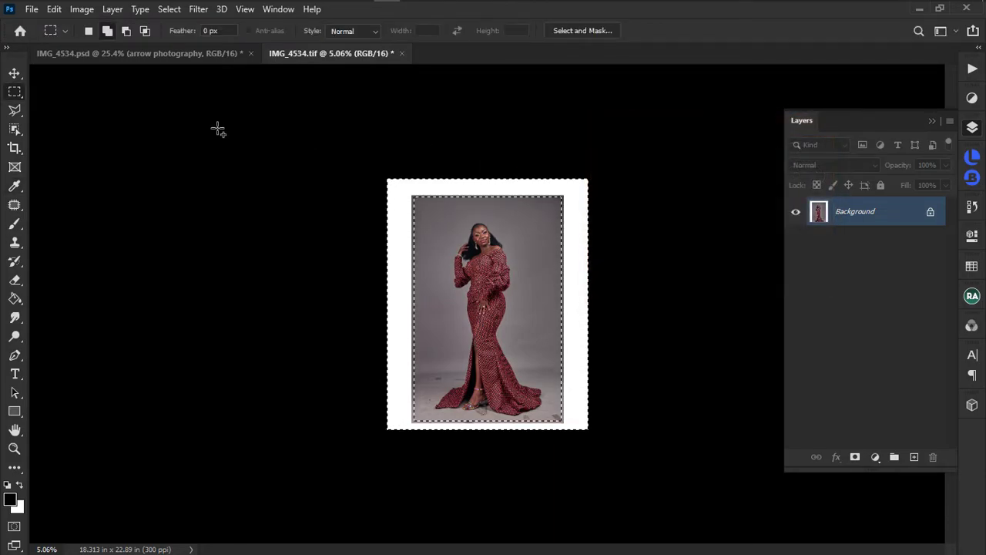
left_click(54, 10)
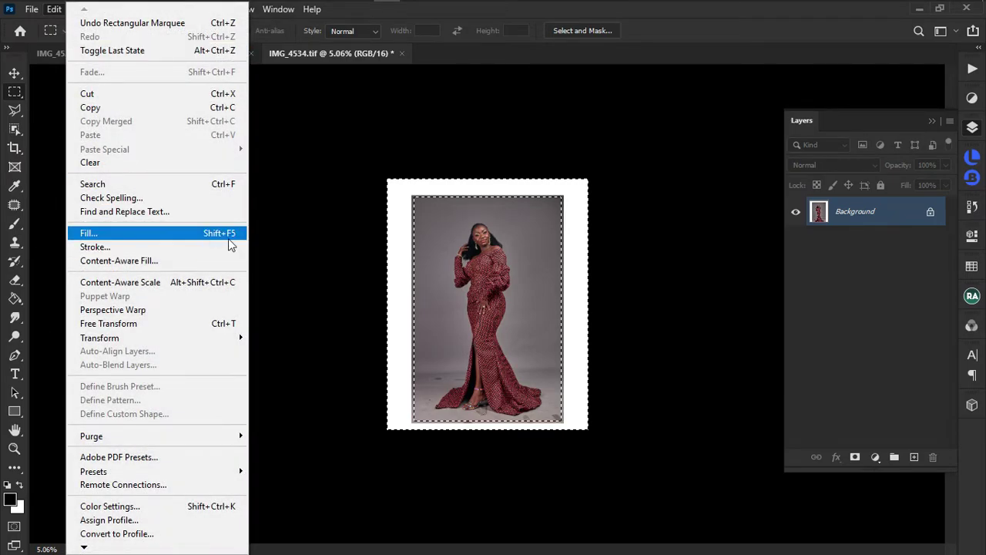
left_click(683, 135)
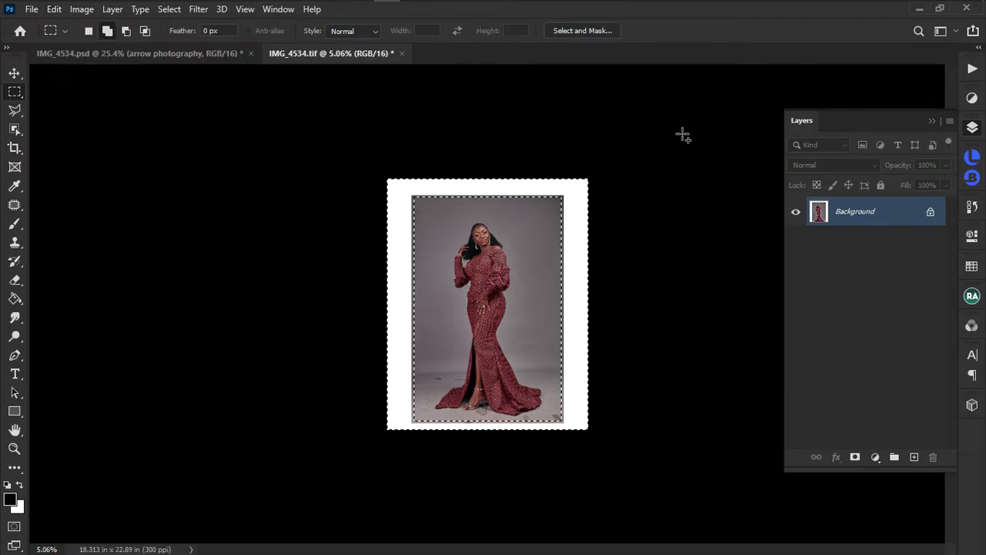
key("shift+F5")
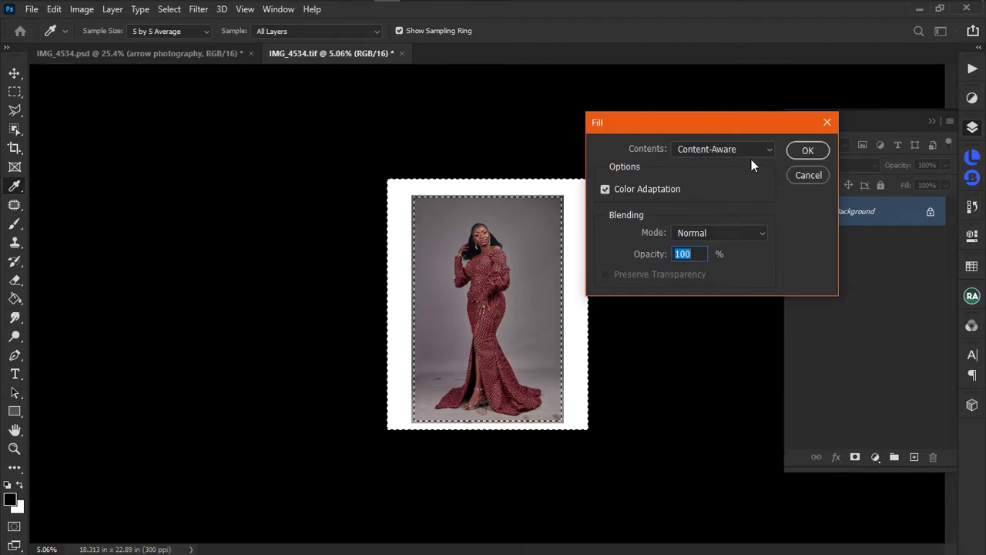
left_click(800, 177)
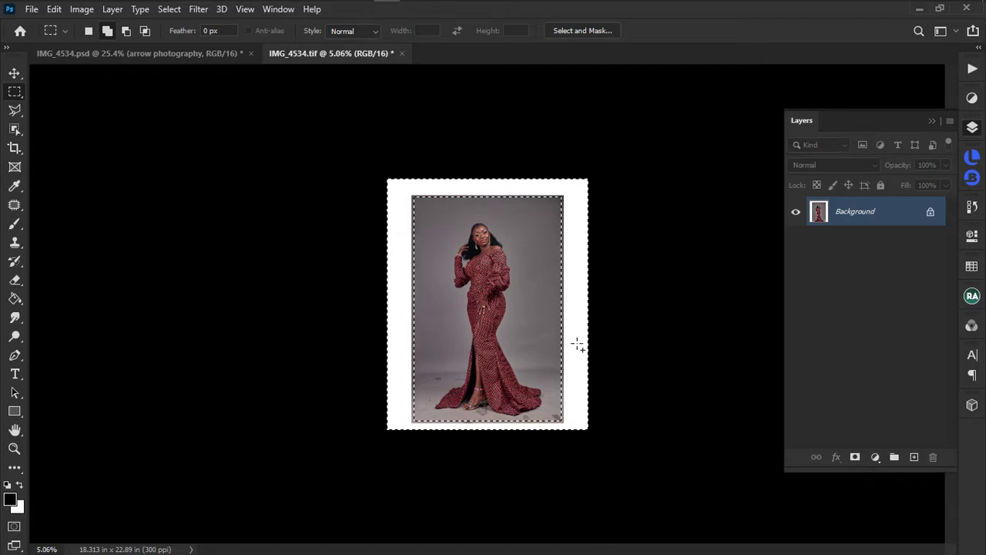
Fill the selected margins using Content-Aware Fill with Auto sampling, output the result to a new layer, and deselect.
scroll(566, 299, "up", 1)
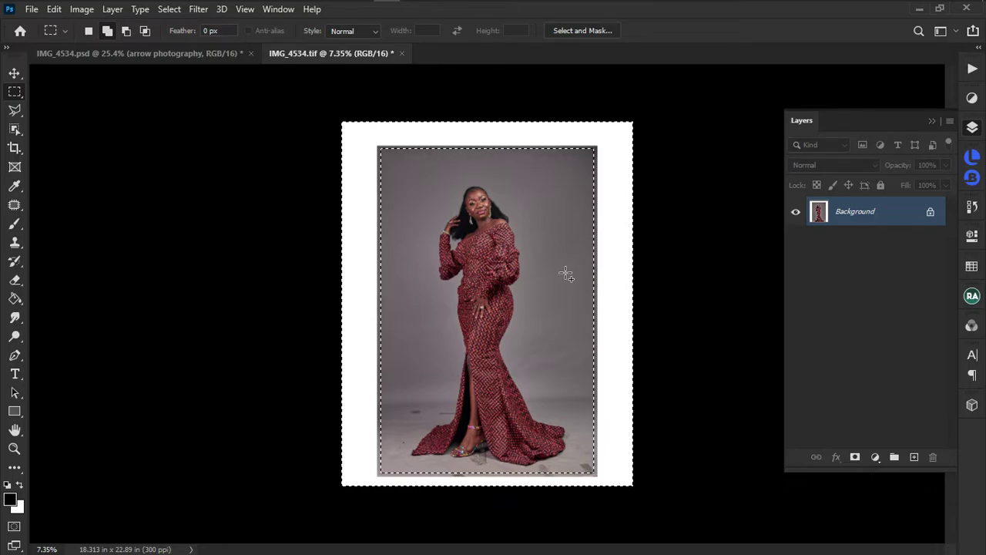
scroll(567, 275, "down", 5)
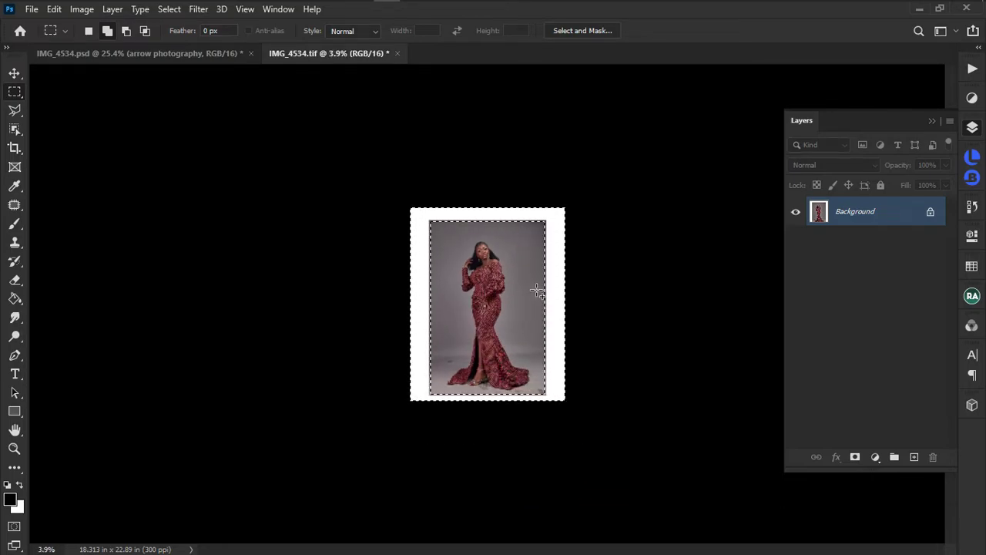
mouse_move(61, 14)
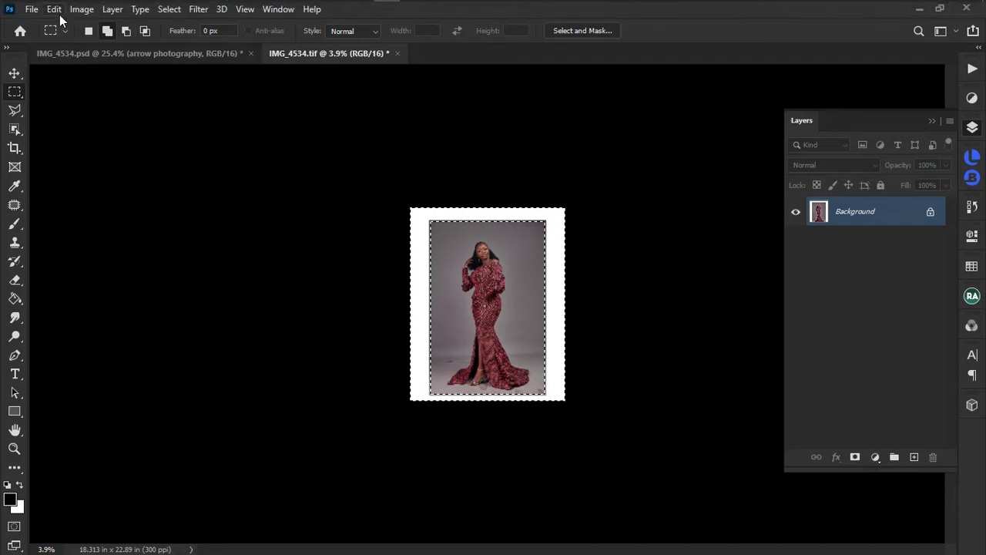
left_click(54, 9)
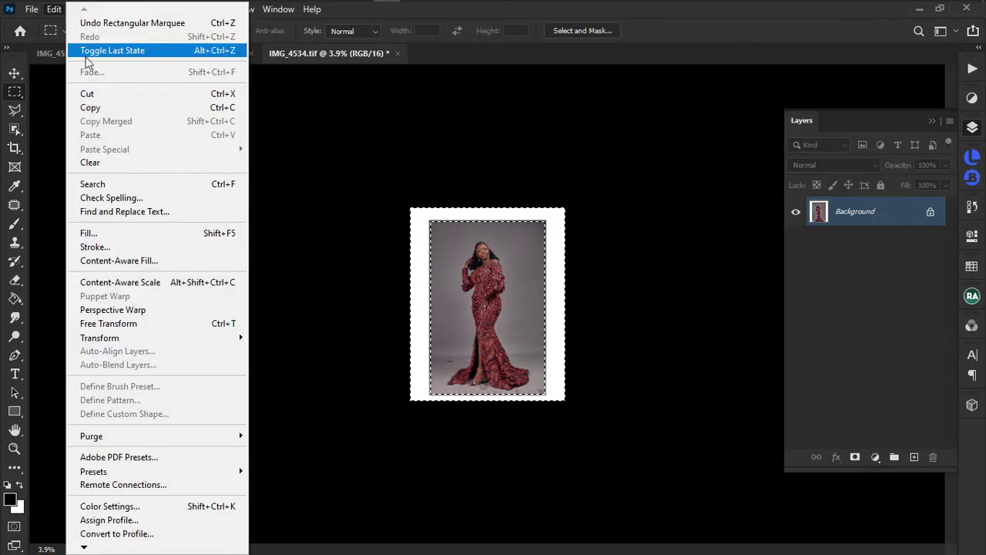
left_click(138, 262)
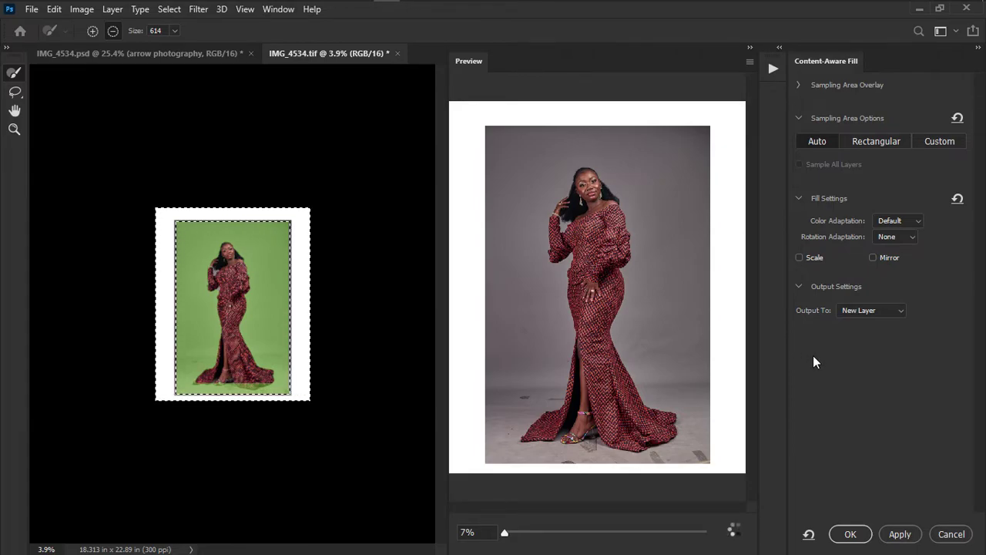
key("ctrl+plus")
key("ctrl+plus")
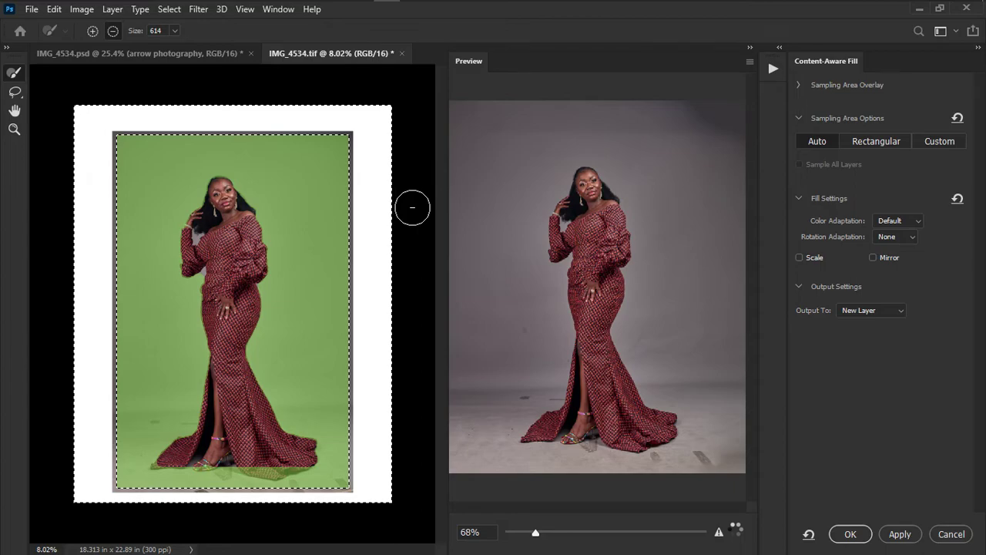
key("Return")
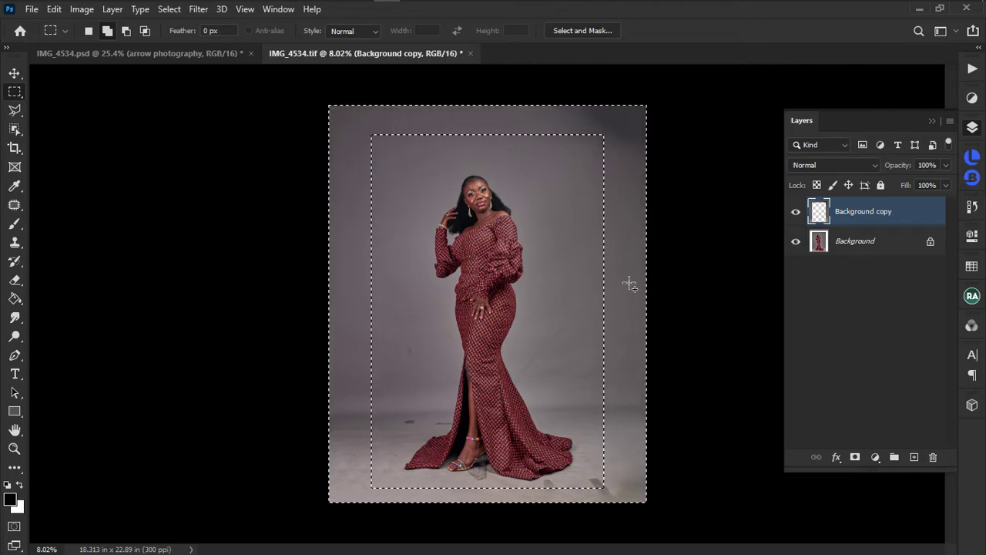
key("ctrl+d")
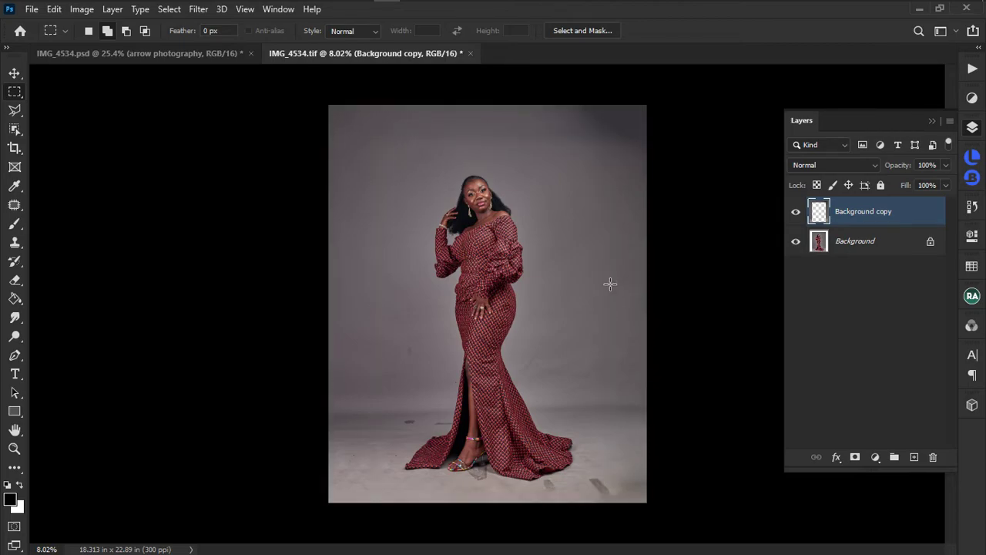
Compare the portrait with and without the Background copy layer, and check it against the image in IMG_4534.psd.
scroll(859, 214, "up", 5)
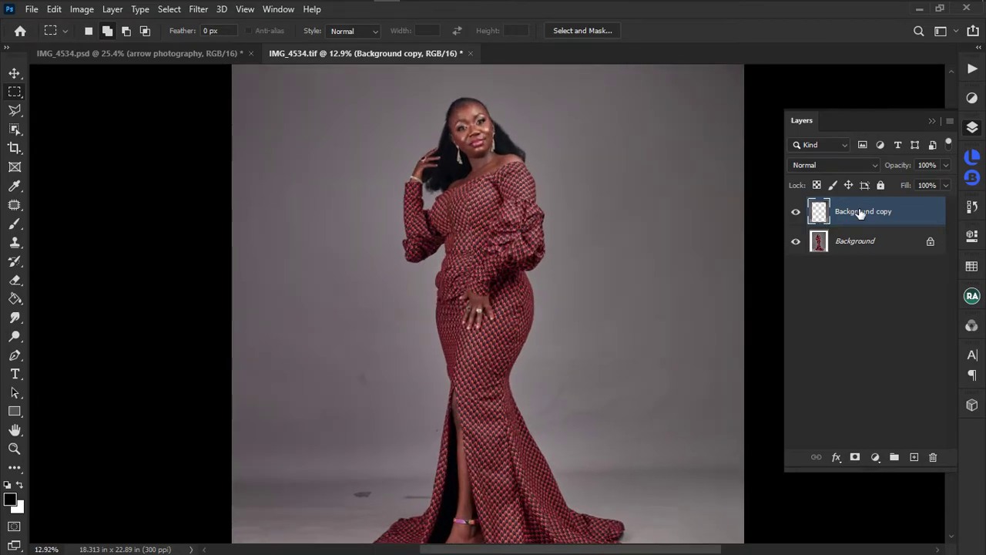
left_click(796, 213)
left_click(796, 213)
left_click(796, 213)
left_click(796, 214)
scroll(779, 253, "down", 6)
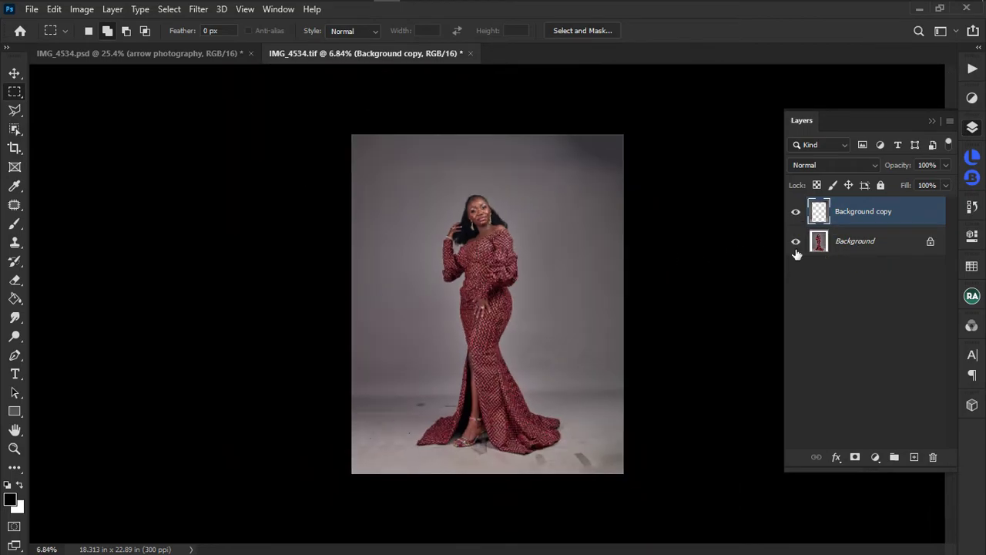
scroll(590, 362, "down", 5)
left_click(796, 216)
left_click(796, 219)
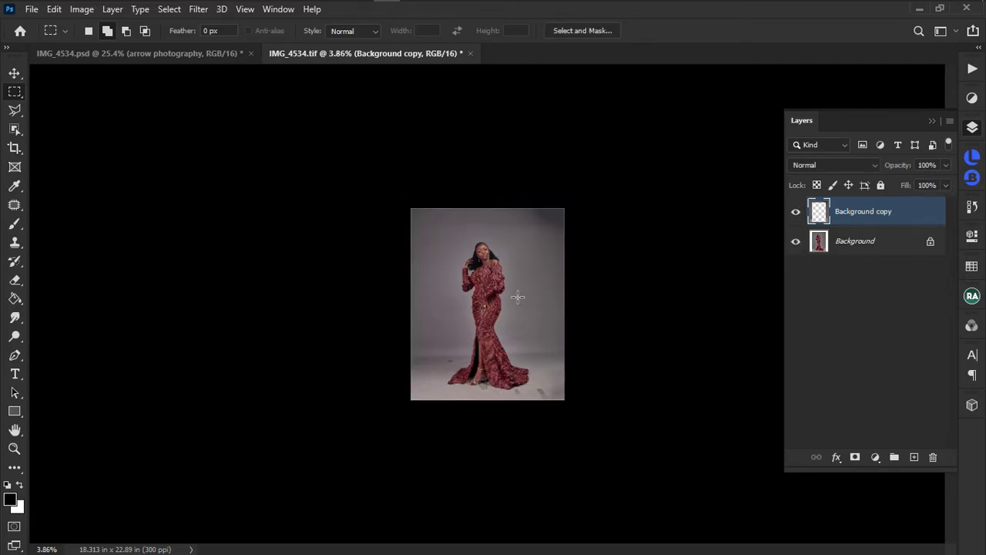
left_click(175, 55)
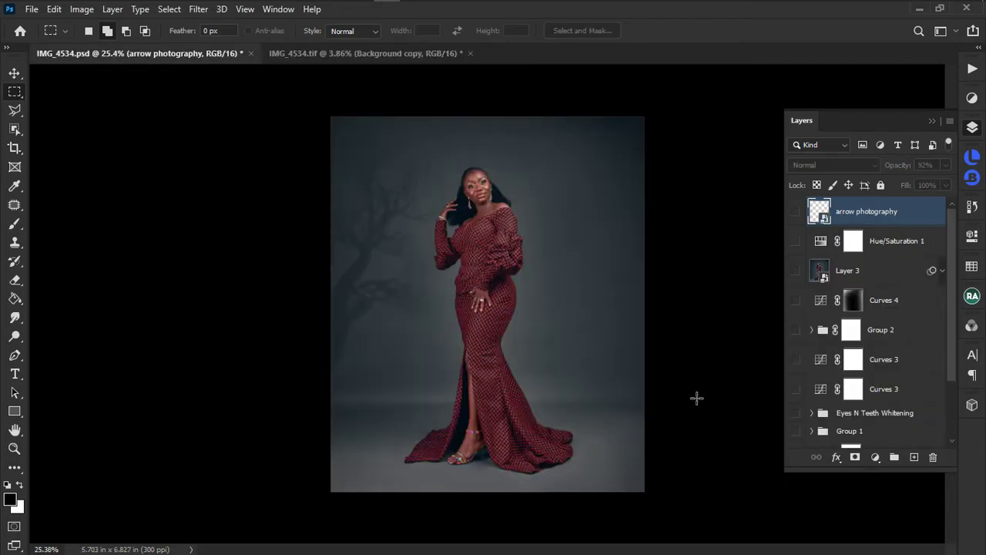
left_click(390, 55)
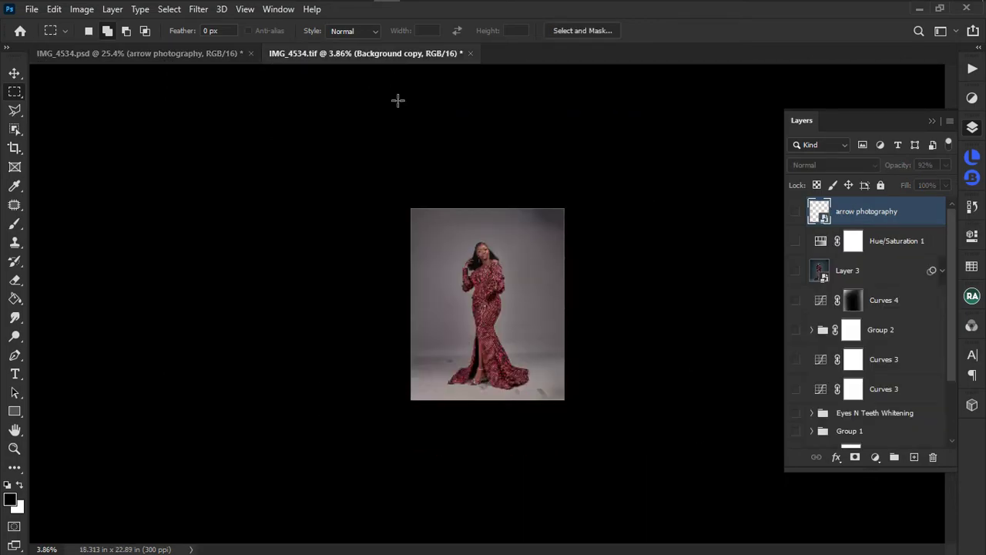
Flatten IMG_4534.tif into a single Background layer.
key("ctrl+plus")
right_click(929, 214)
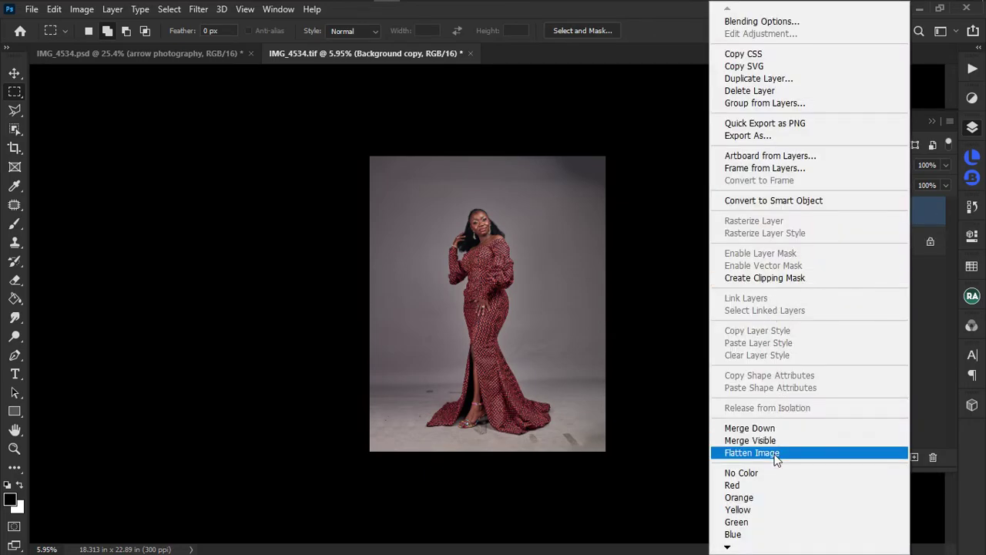
left_click(770, 453)
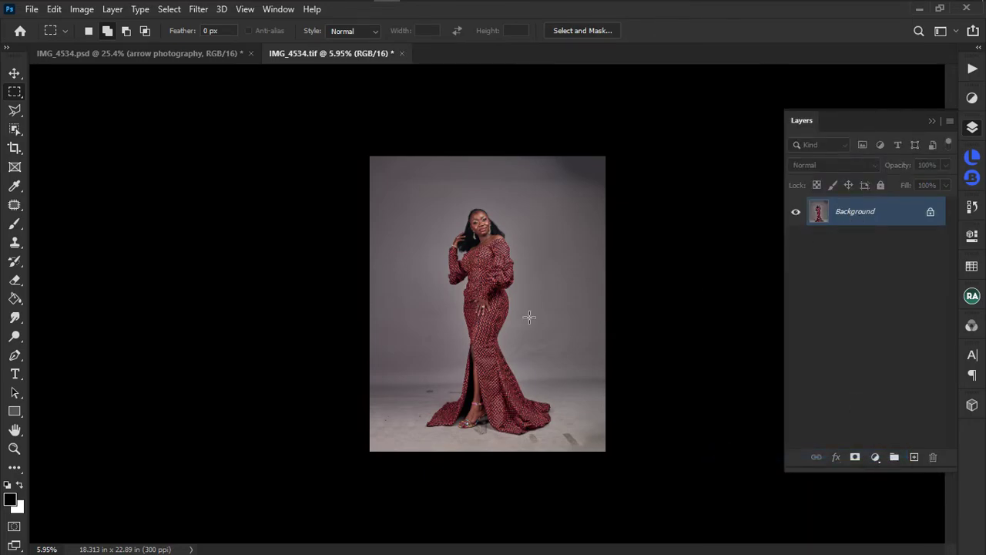
Examine the flattened portrait up close and as a whole, checking the subject, dress and extended backdrop.
scroll(524, 300, "up", 4)
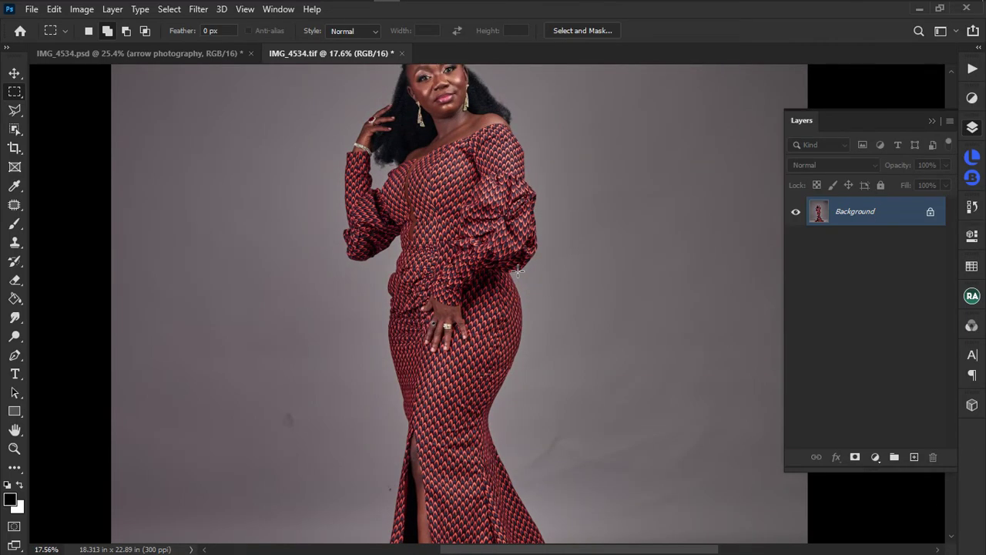
scroll(516, 273, "down", 3)
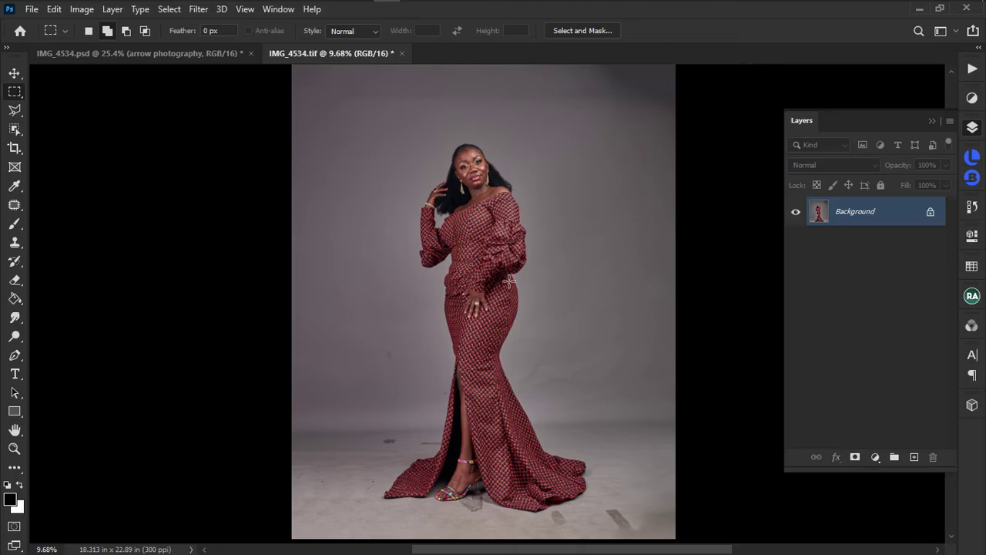
scroll(513, 258, "up", 3)
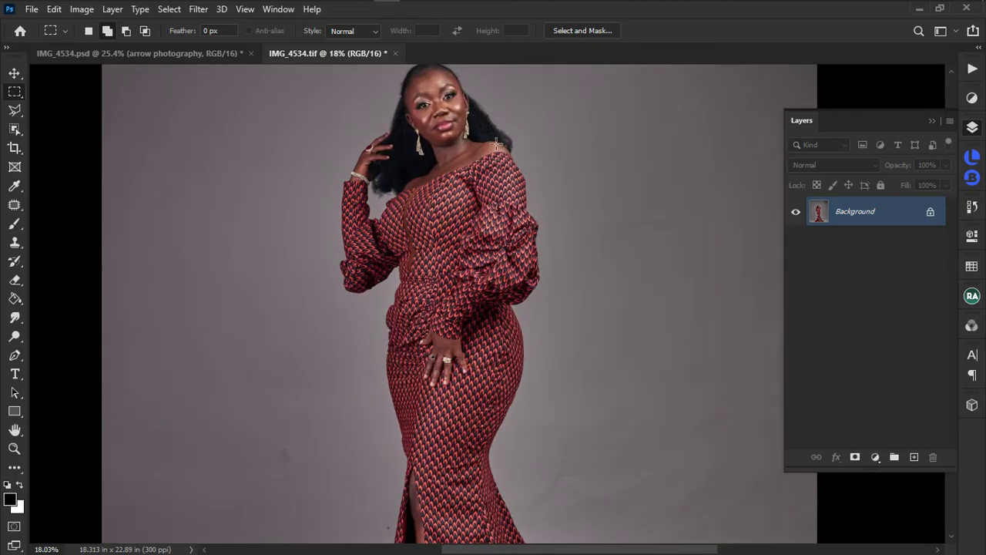
scroll(497, 147, "up", 2)
scroll(570, 339, "down", 3)
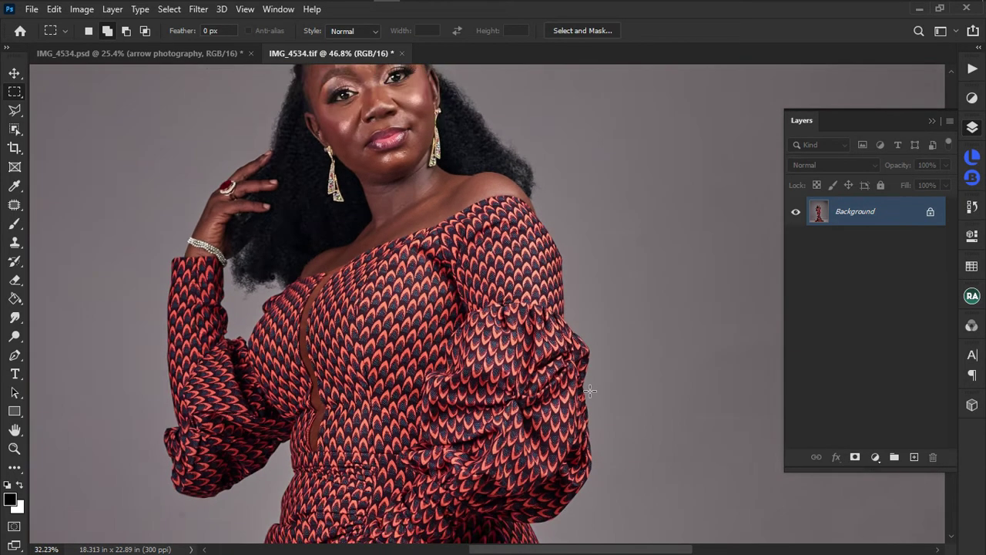
scroll(591, 393, "down", 3)
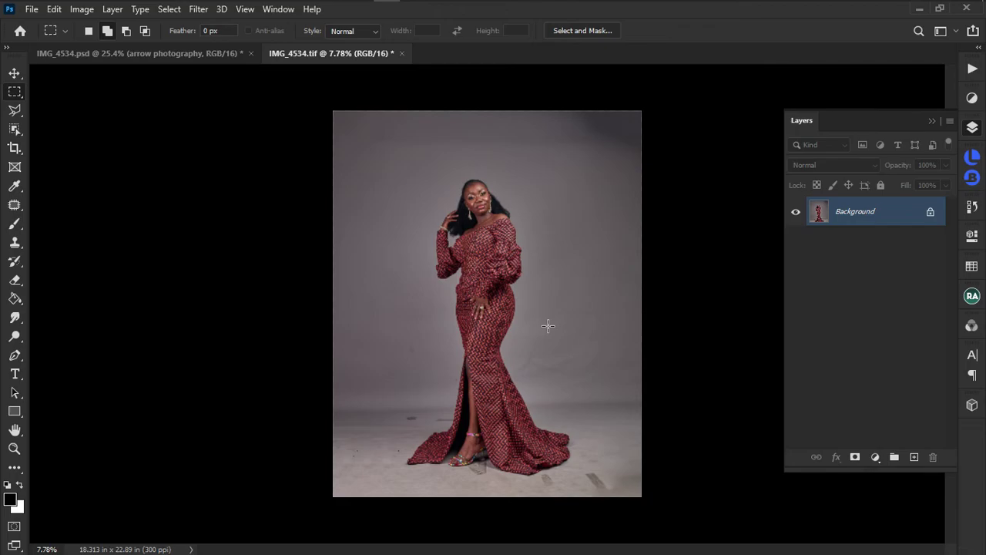
scroll(501, 289, "up", 2)
scroll(500, 291, "down", 2)
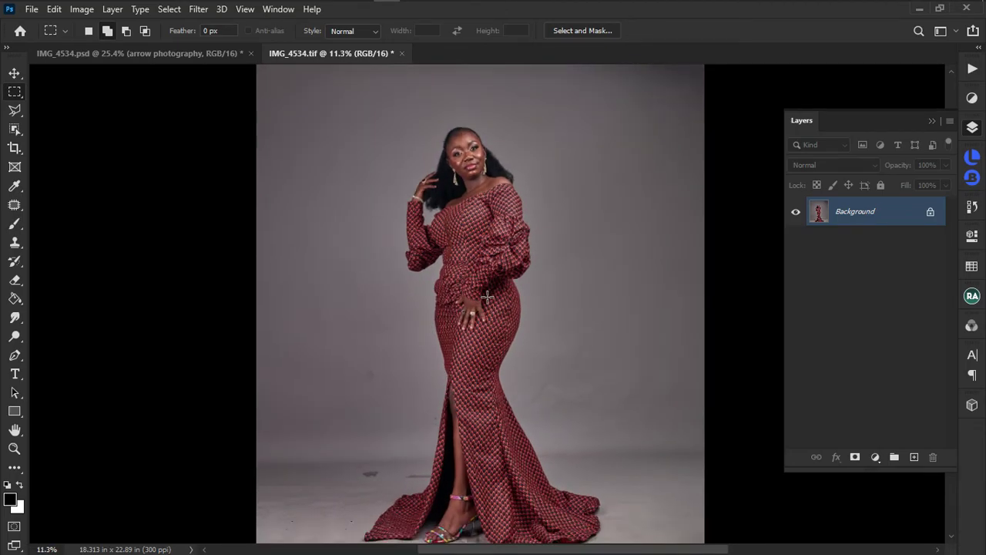
Select the woman and her whole dress with the Object Selection Tool in Rectangle mode.
key("w")
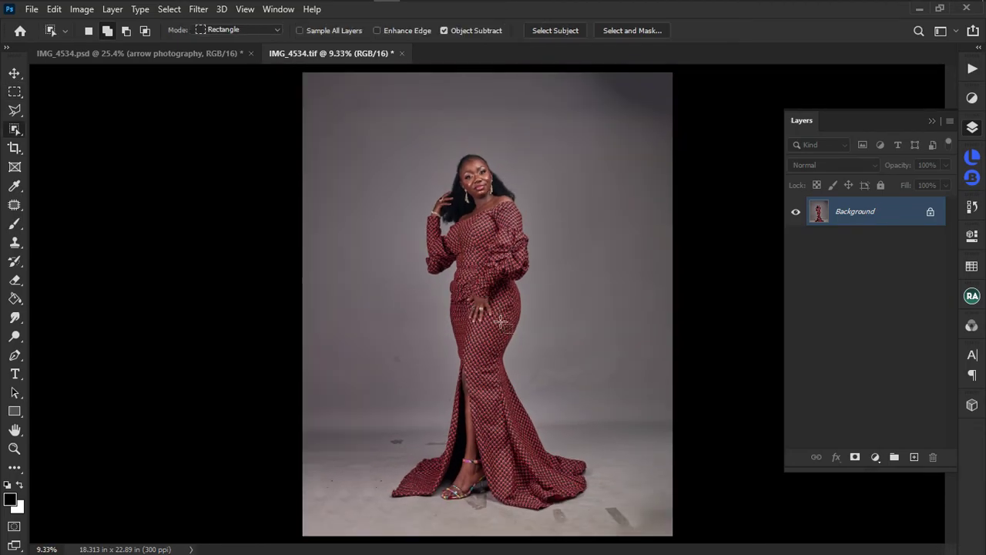
right_click(15, 133)
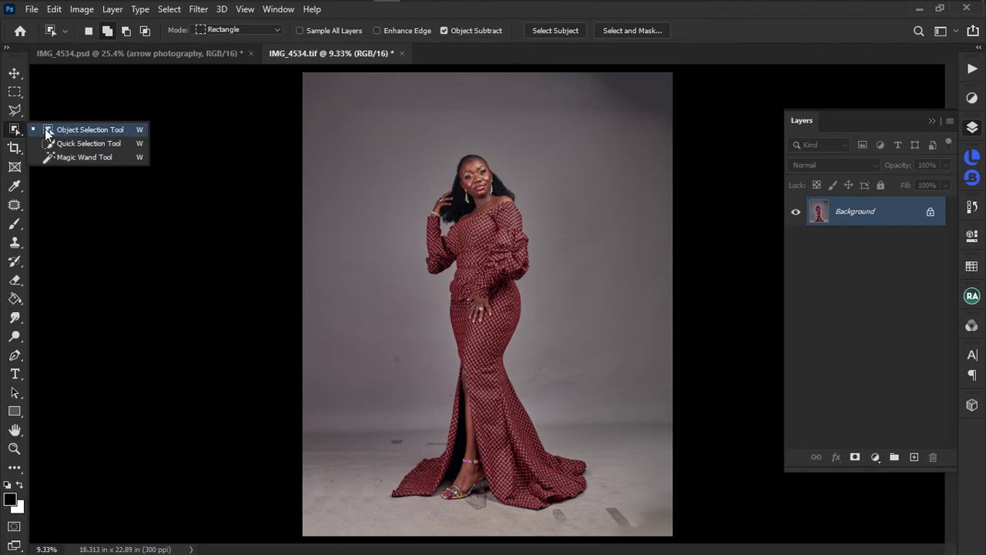
left_click(46, 131)
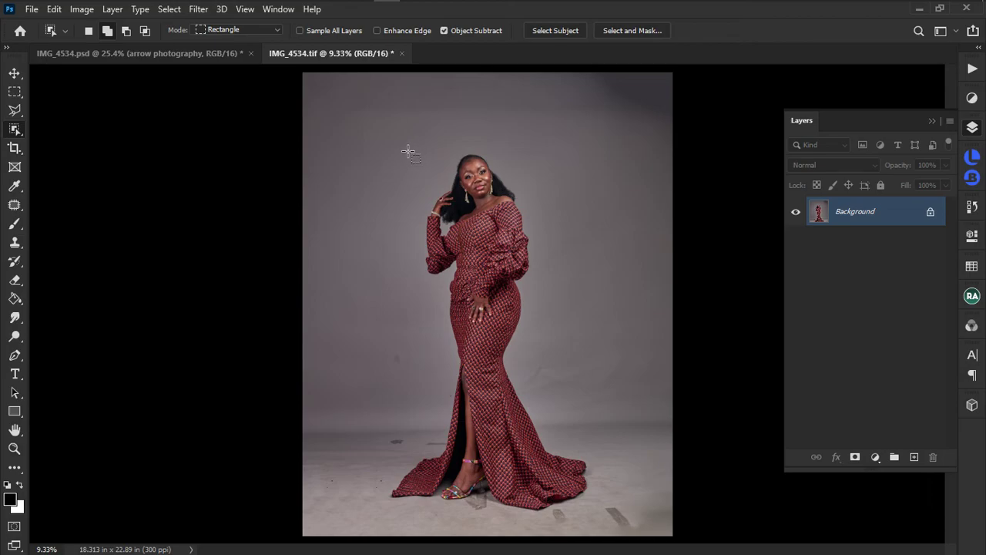
left_click_drag(401, 142, 596, 515)
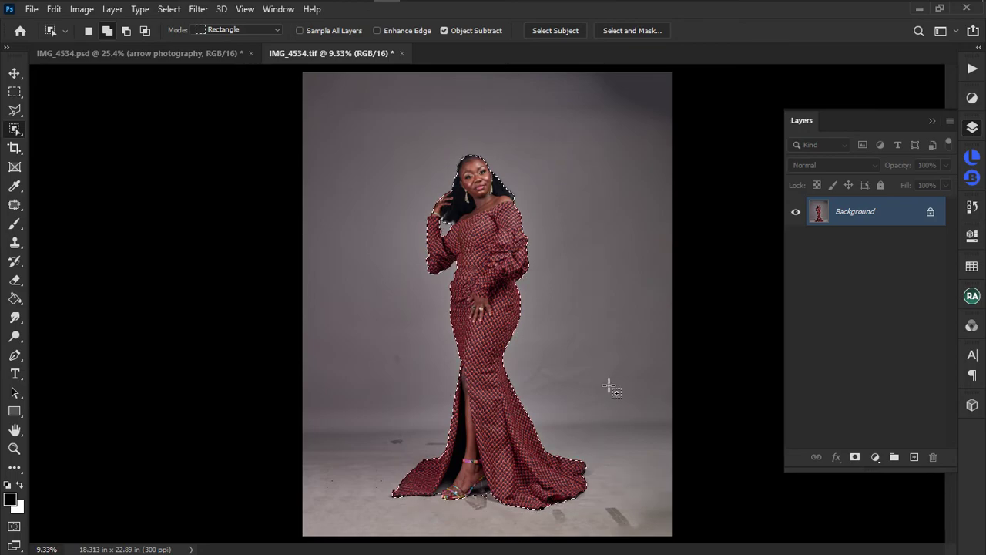
Examine the selection edge along the dress train, the slit side and around the sandal for inaccuracies.
scroll(383, 499, "up", 12)
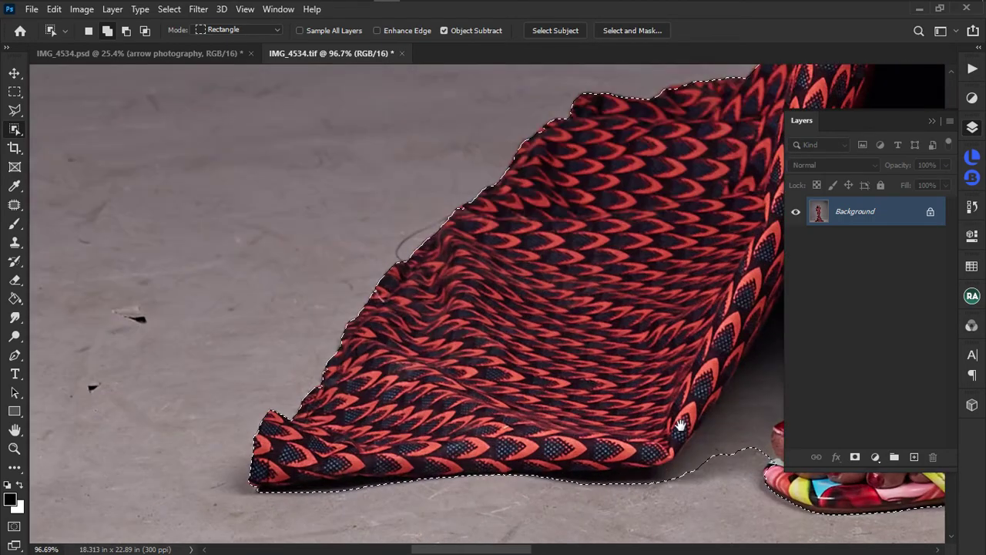
left_click_drag(663, 429, 616, 483)
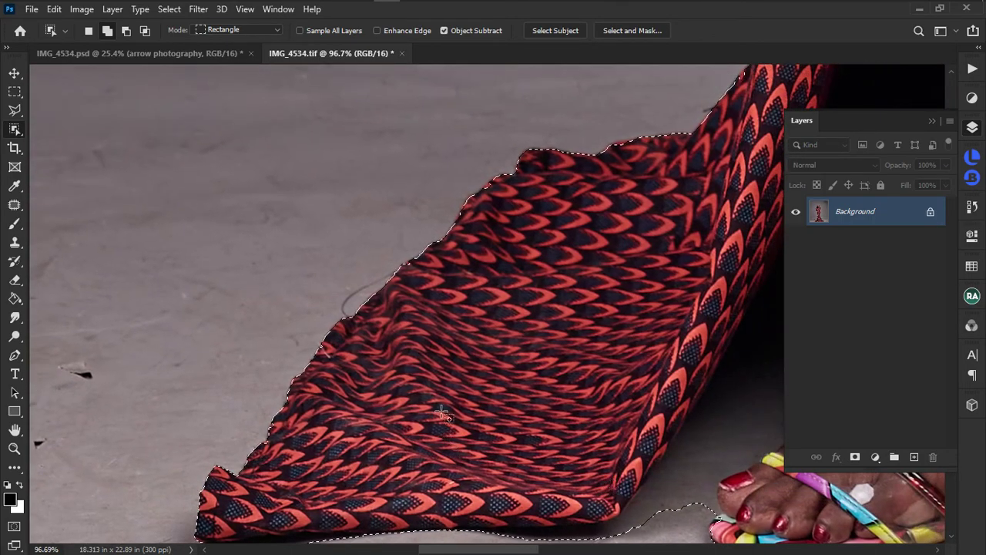
left_click_drag(568, 187, 414, 280)
mouse_move(552, 128)
left_mouse_down()
mouse_move(570, 172)
mouse_move(524, 416)
left_mouse_up()
left_click_drag(571, 177, 586, 403)
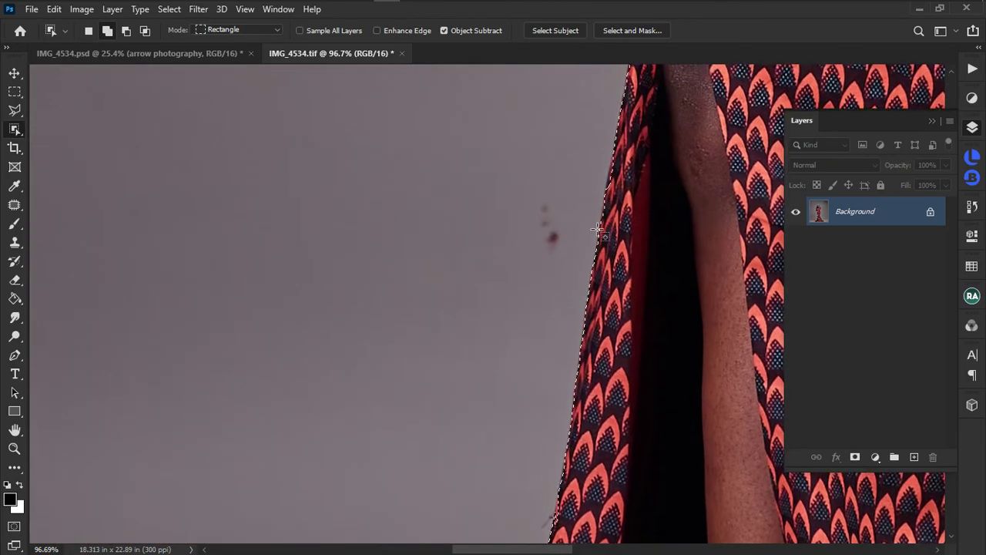
scroll(647, 324, "down", 6)
left_click_drag(697, 424, 625, 293)
left_click_drag(676, 357, 586, 331)
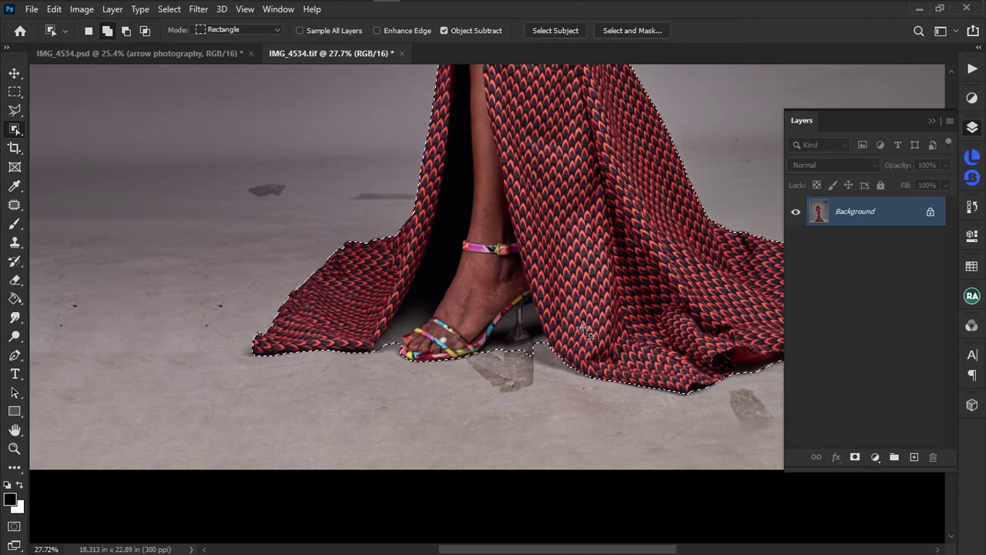
Outline the stray floor area below the front hem, beside the heel, with a Pen path and subtract it from the selection.
key("p")
scroll(551, 362, "up", 2)
scroll(551, 362, "up", 4)
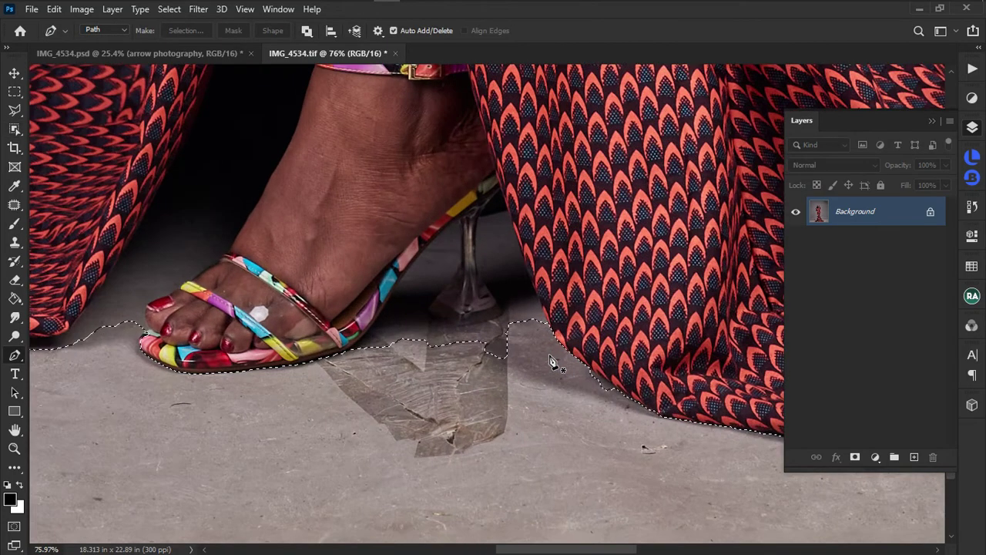
left_click_drag(639, 347, 495, 353)
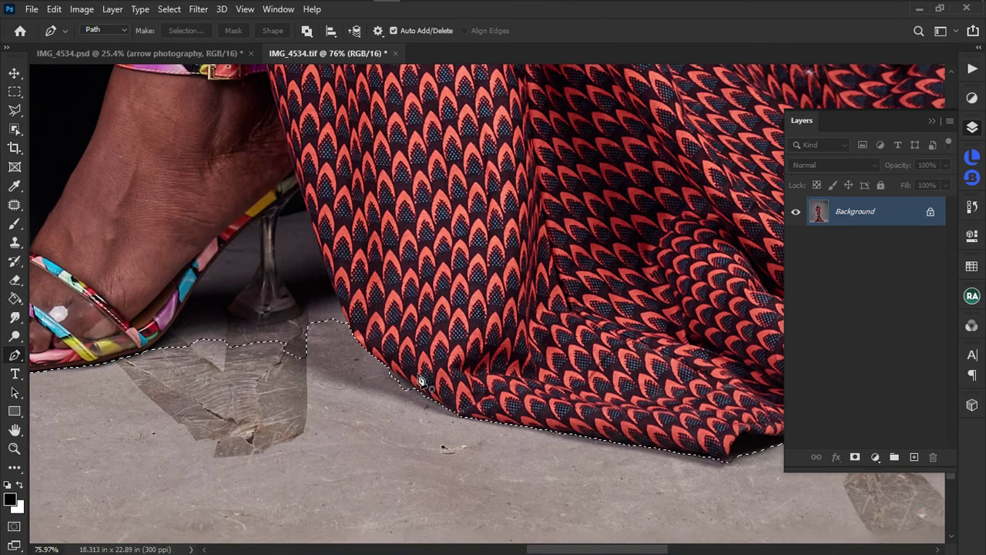
scroll(417, 401, "up", 3)
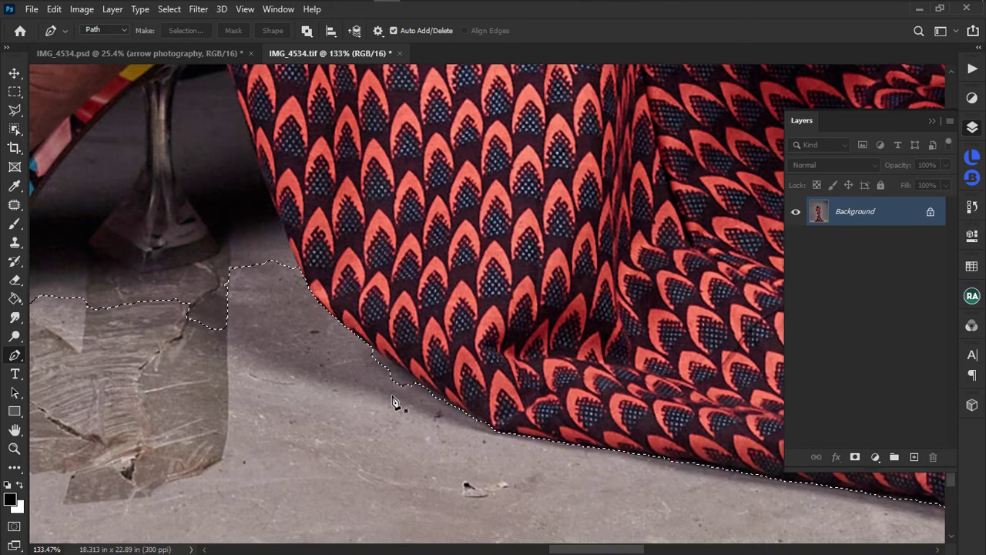
left_click(349, 360)
left_click(408, 405)
left_click_drag(471, 442, 484, 439)
left_click(490, 433)
left_click(475, 419)
left_click(364, 341)
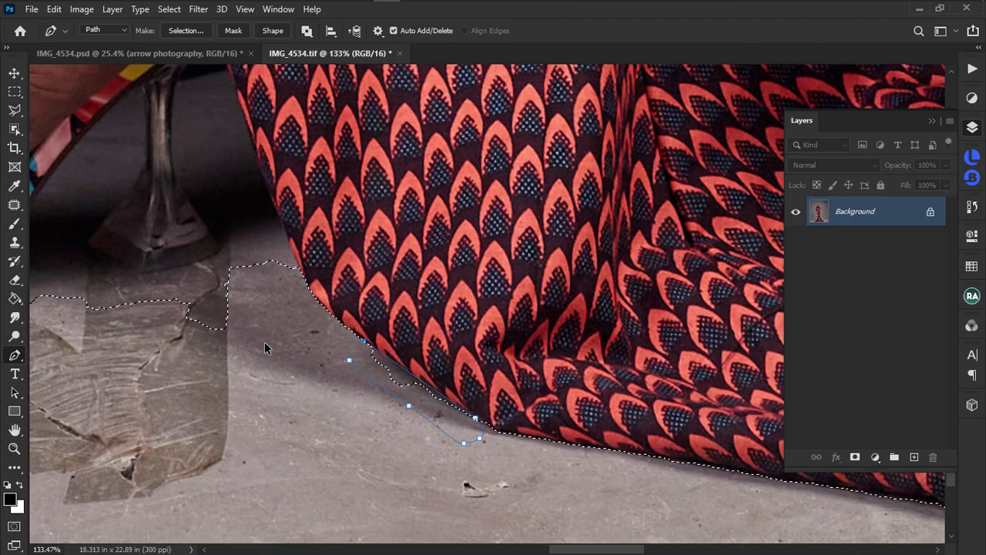
key("ctrl+shift+Return")
scroll(280, 353, "down", 5)
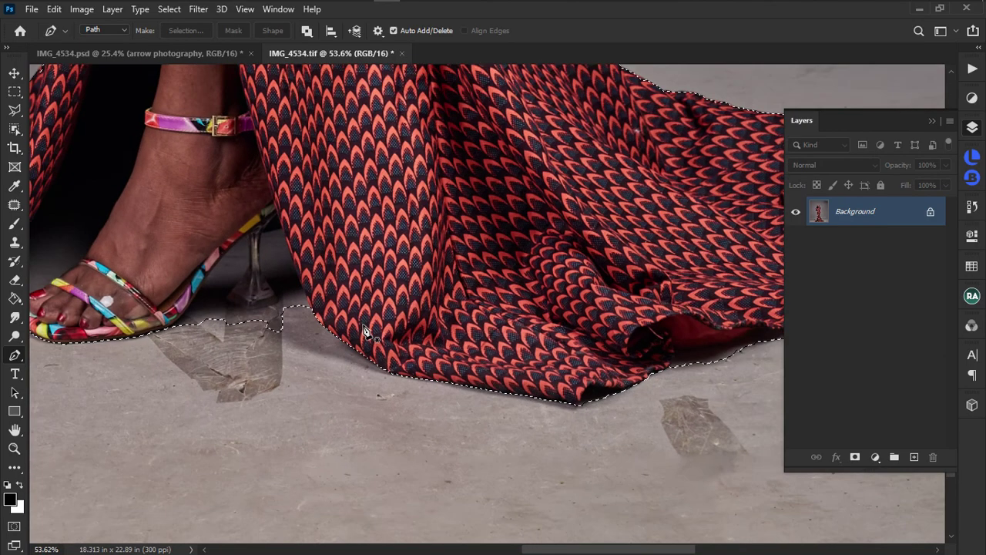